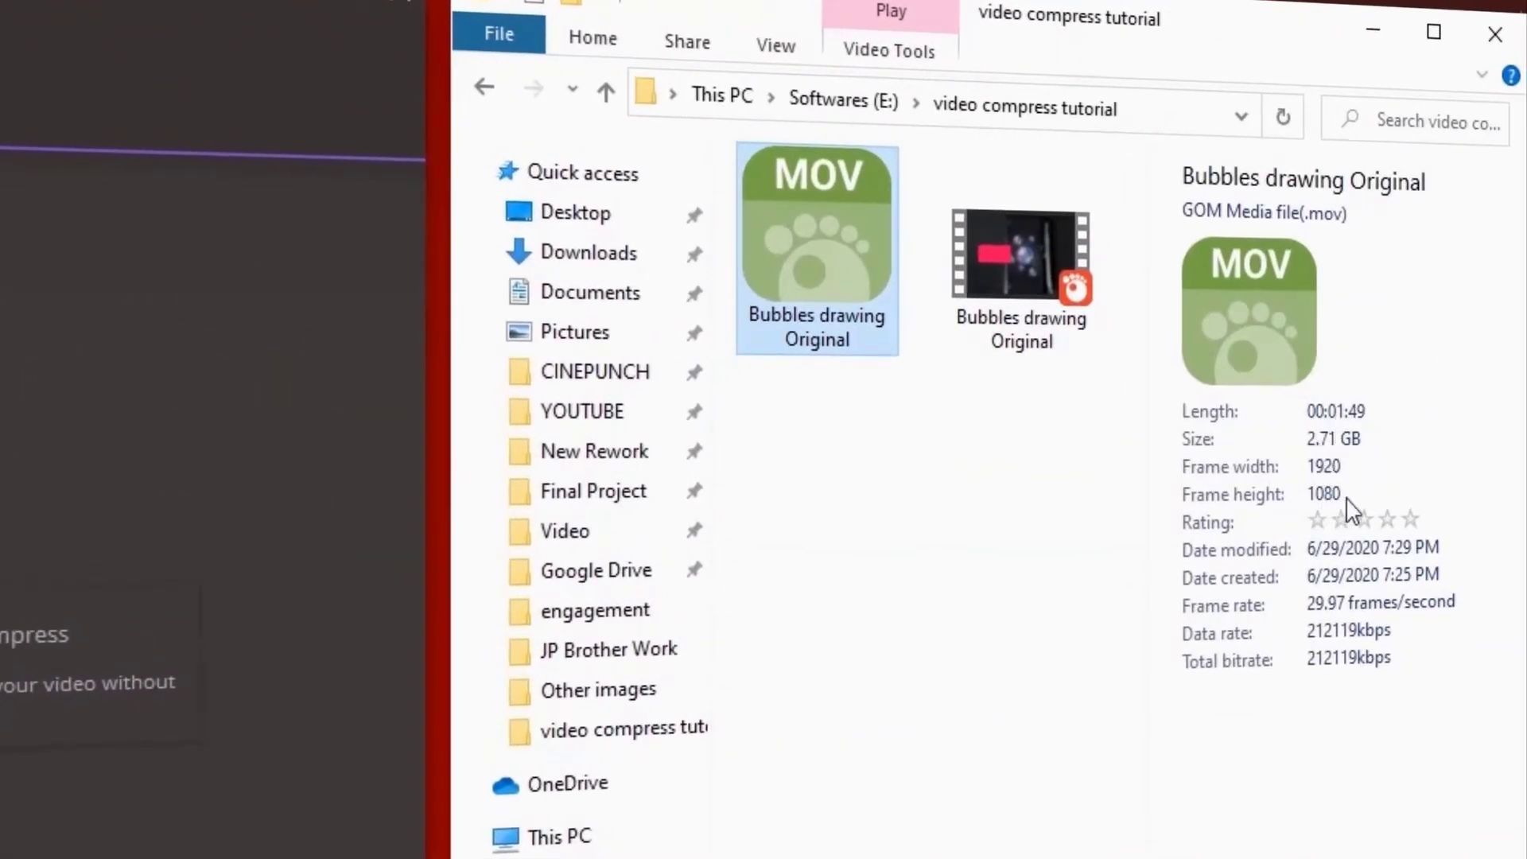
Step: Check the MP4's details, then show the 2.71 GB, 1920×1080 'Bubbles drawing Original' MOV details
{"action": "left_click", "coordinate": [1043, 323]}
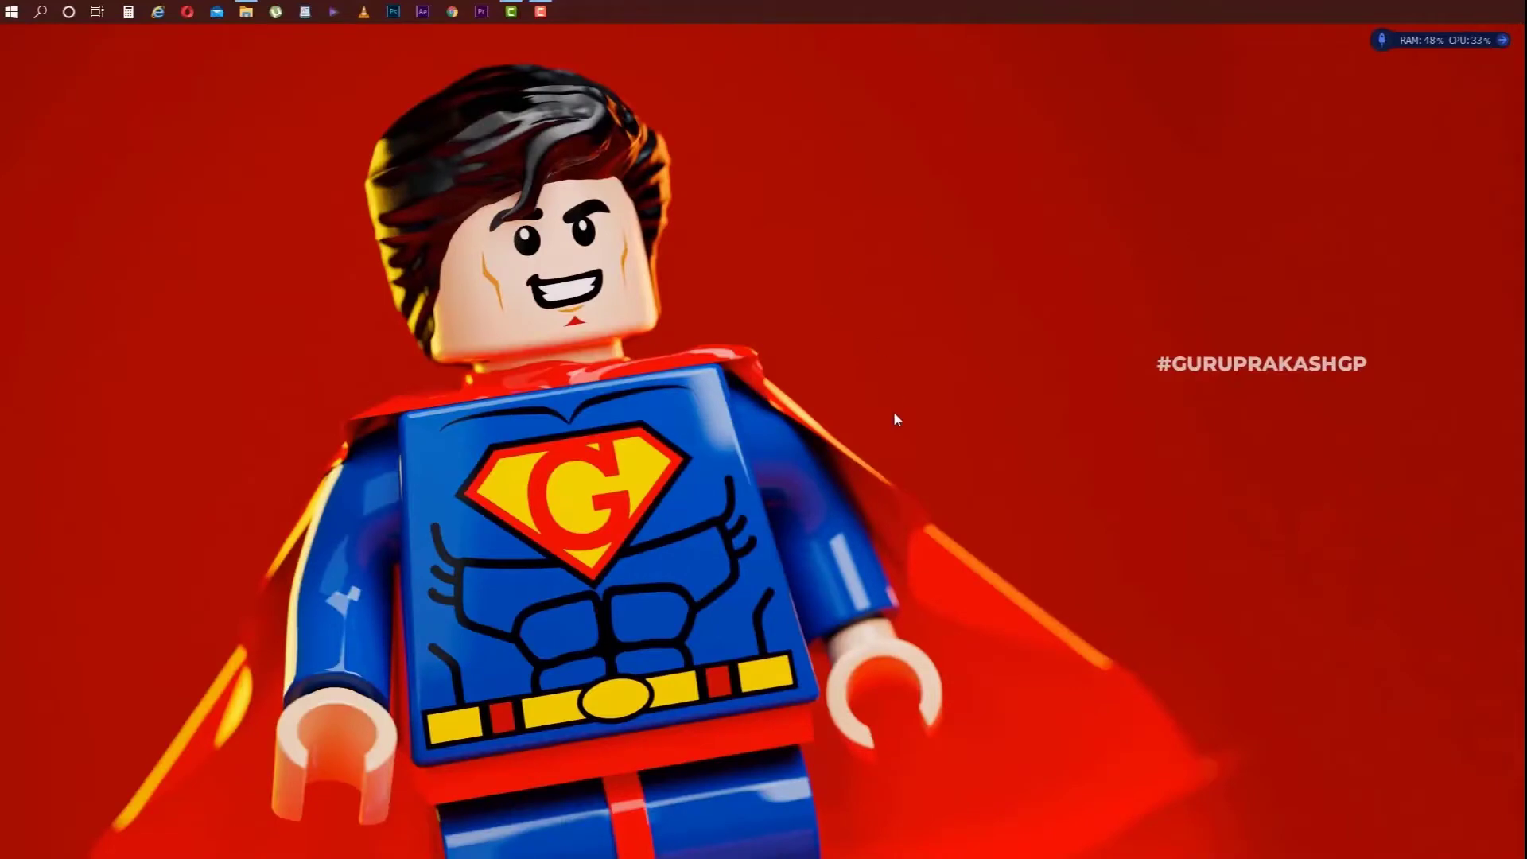
{"action": "left_click", "coordinate": [243, 91]}
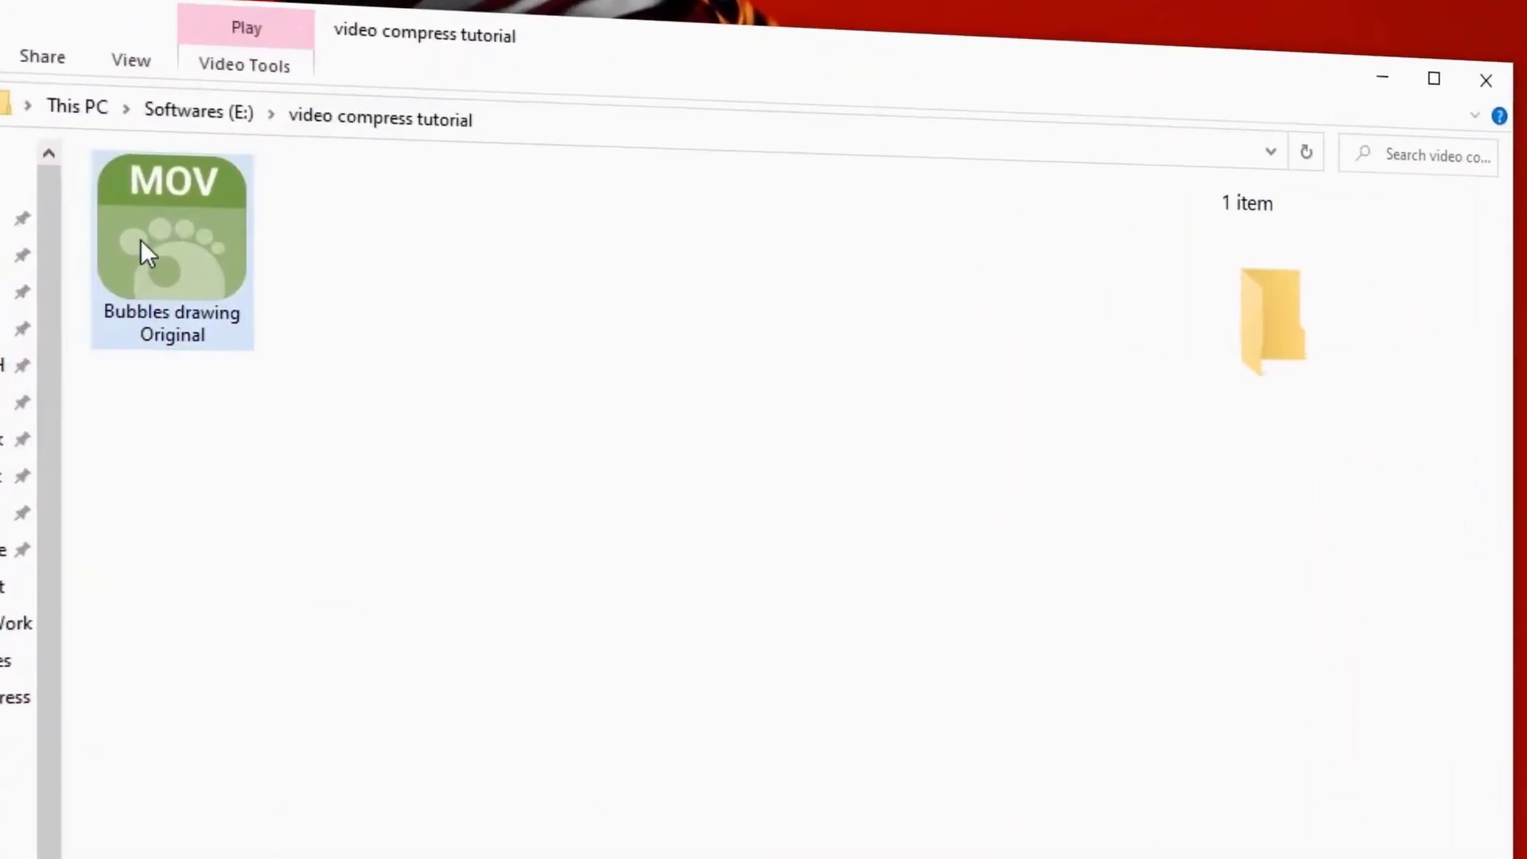
{"action": "left_click", "coordinate": [140, 243]}
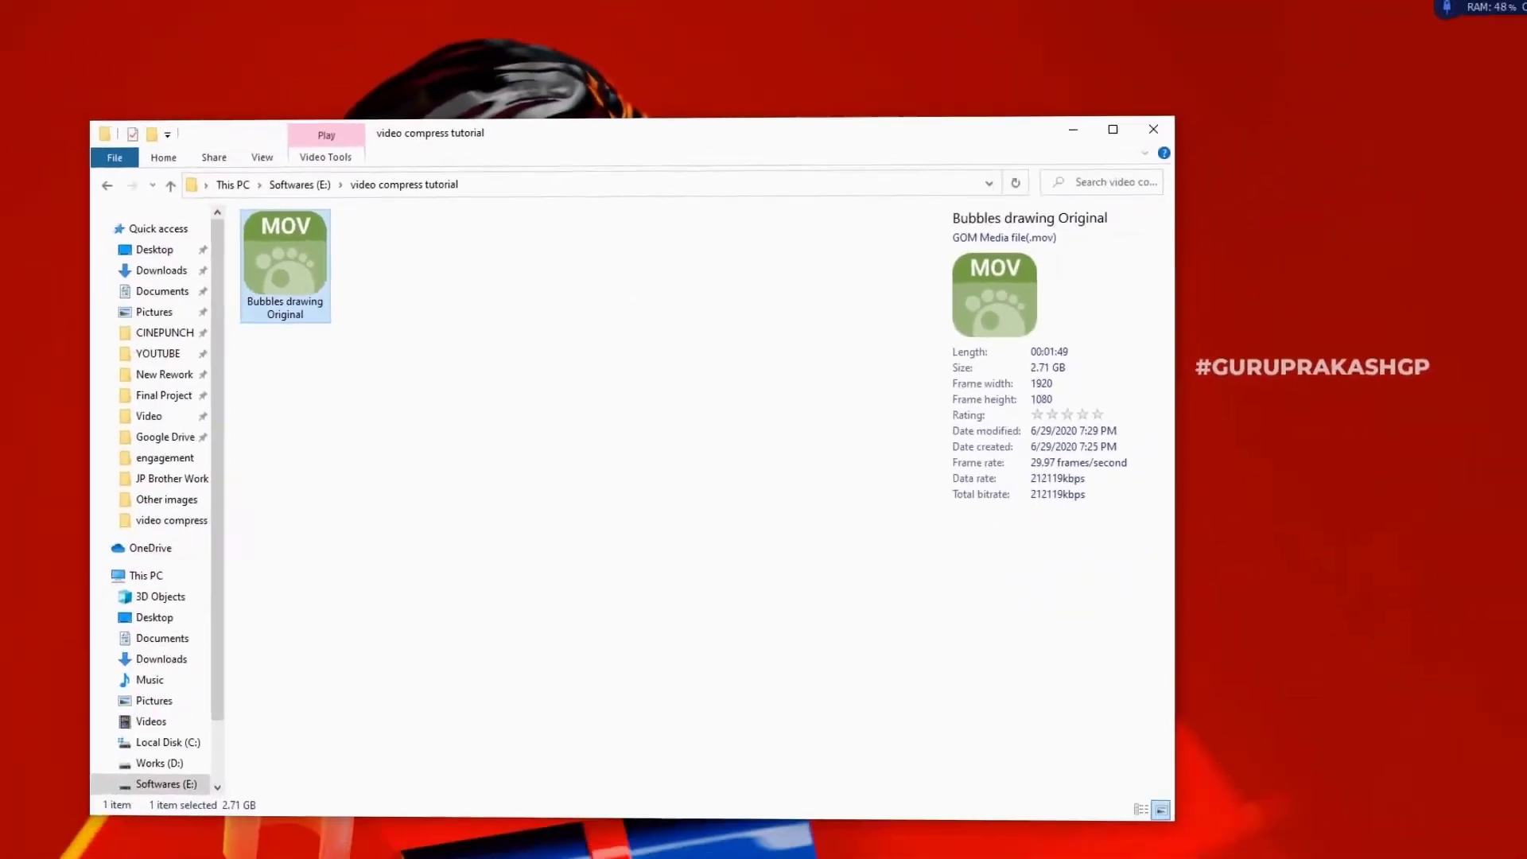
Step: Launch Wondershare Video Converter Ultimate from the Start menu tiles
{"action": "key", "text": "super"}
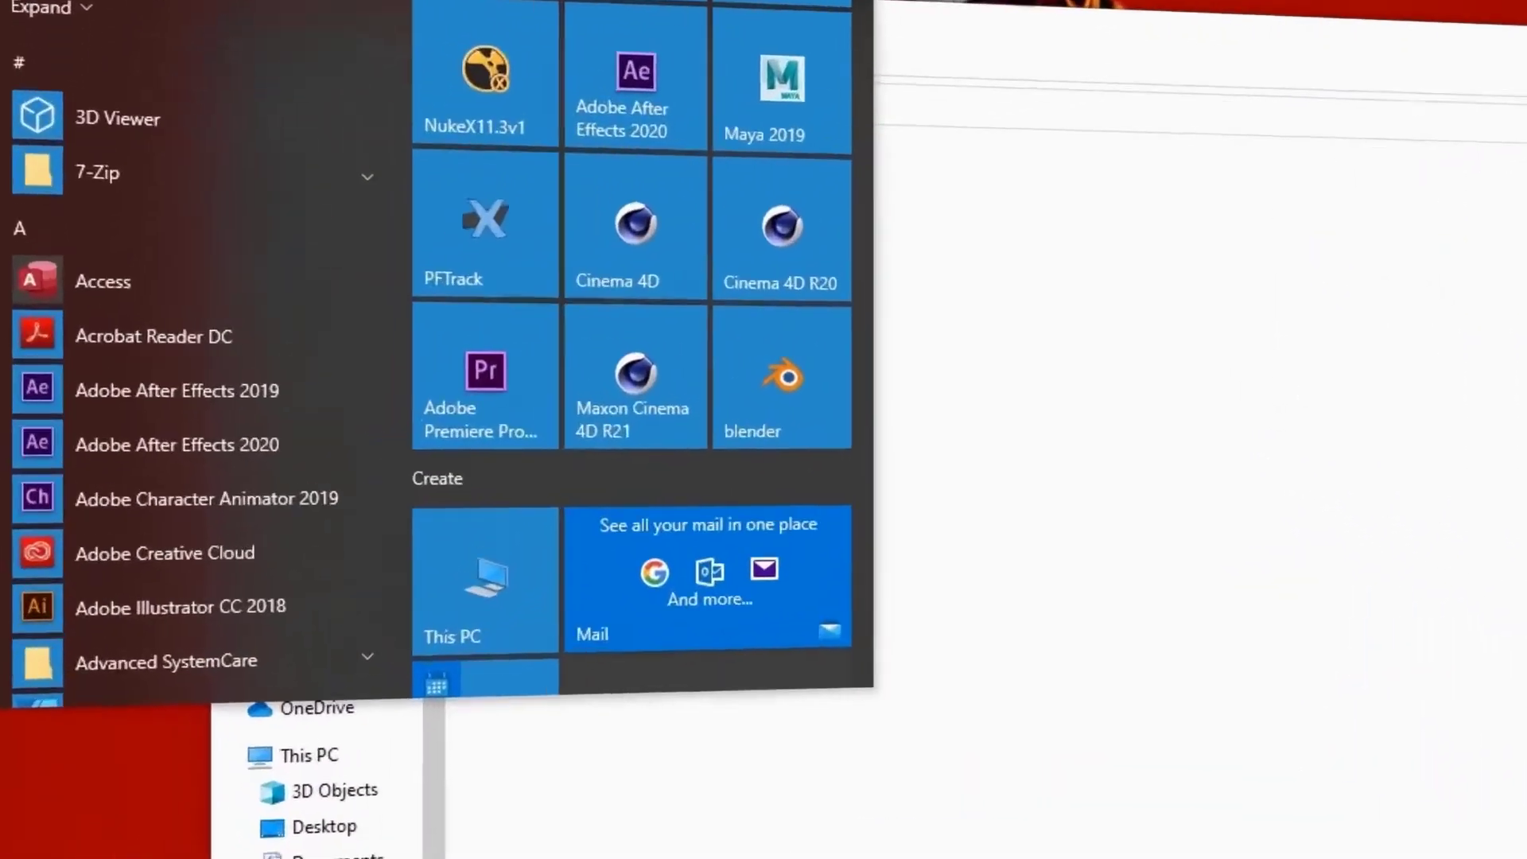
{"action": "scroll", "coordinate": [744, 438], "scroll_direction": "down", "scroll_amount": 6}
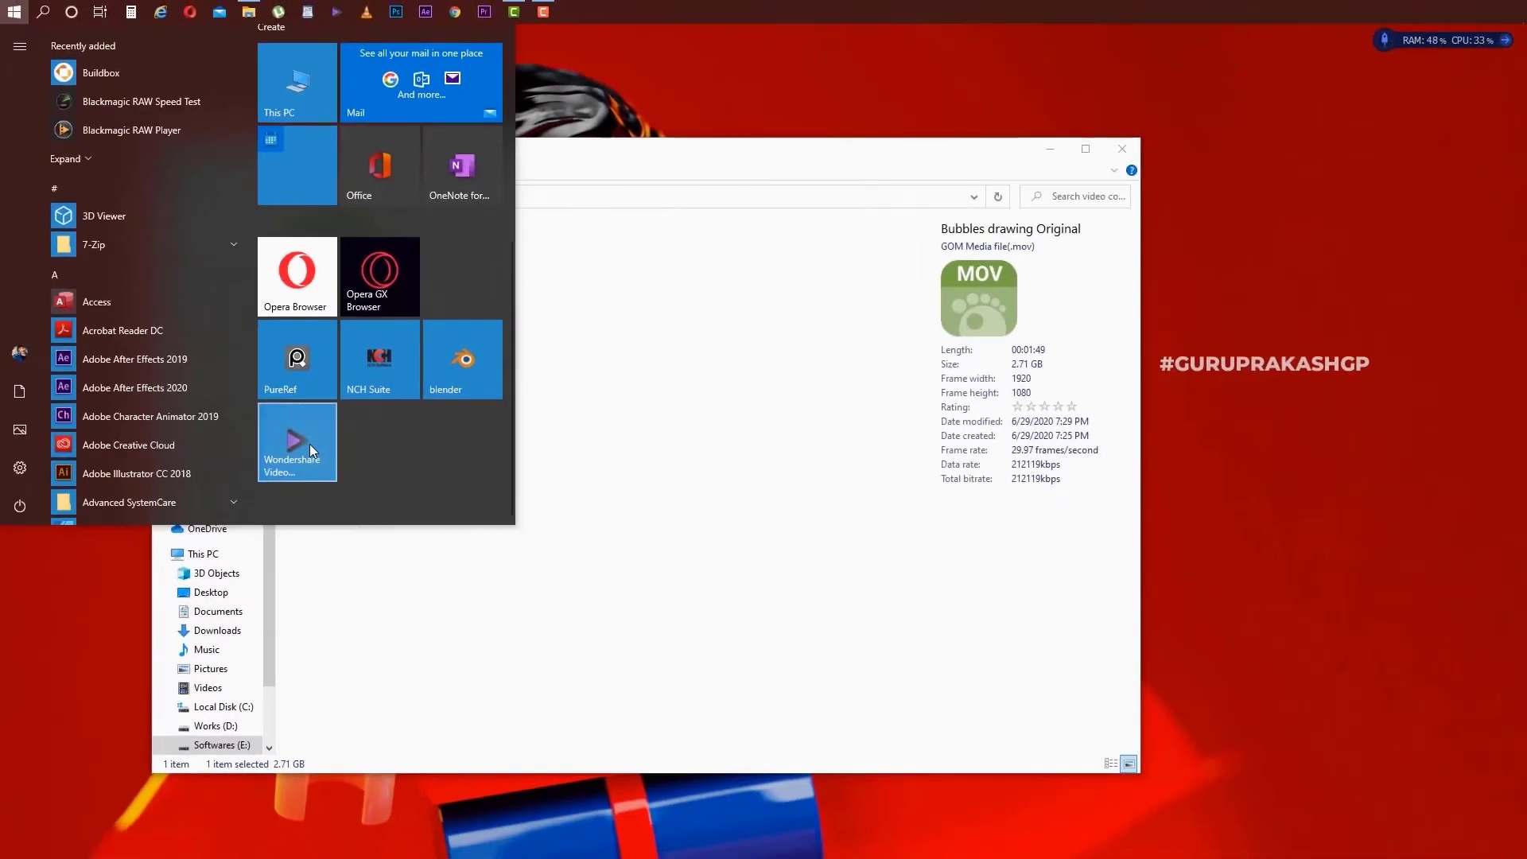
{"action": "left_click", "coordinate": [629, 605]}
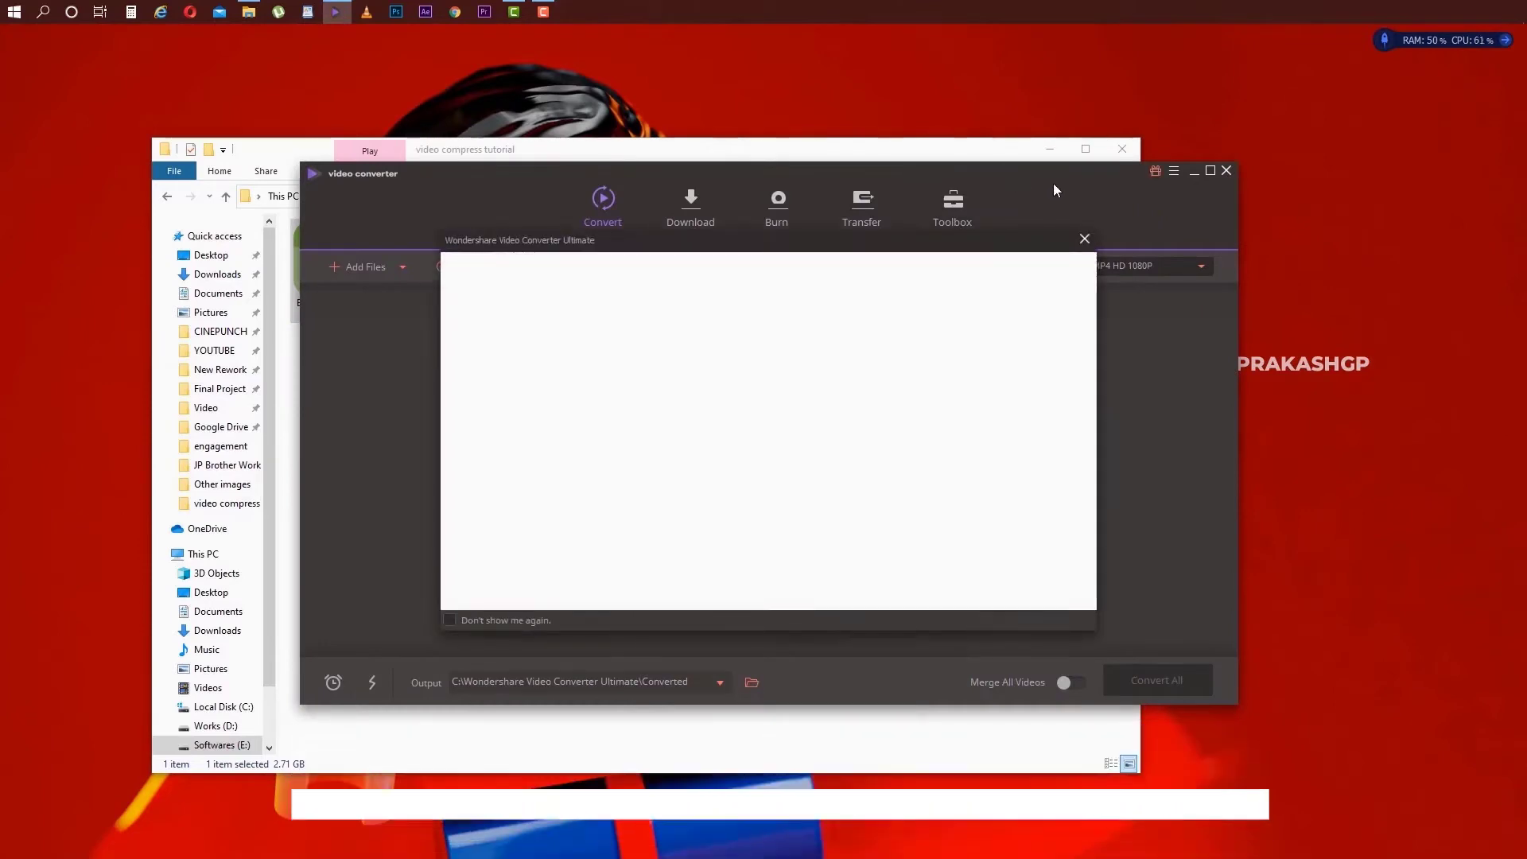
Step: Snap the converter left beside the tutorial folder and drag the original MOV into it
{"action": "left_click", "coordinate": [1084, 239]}
{"action": "left_click_drag", "start_coordinate": [1066, 174], "coordinate": [2, 167]}
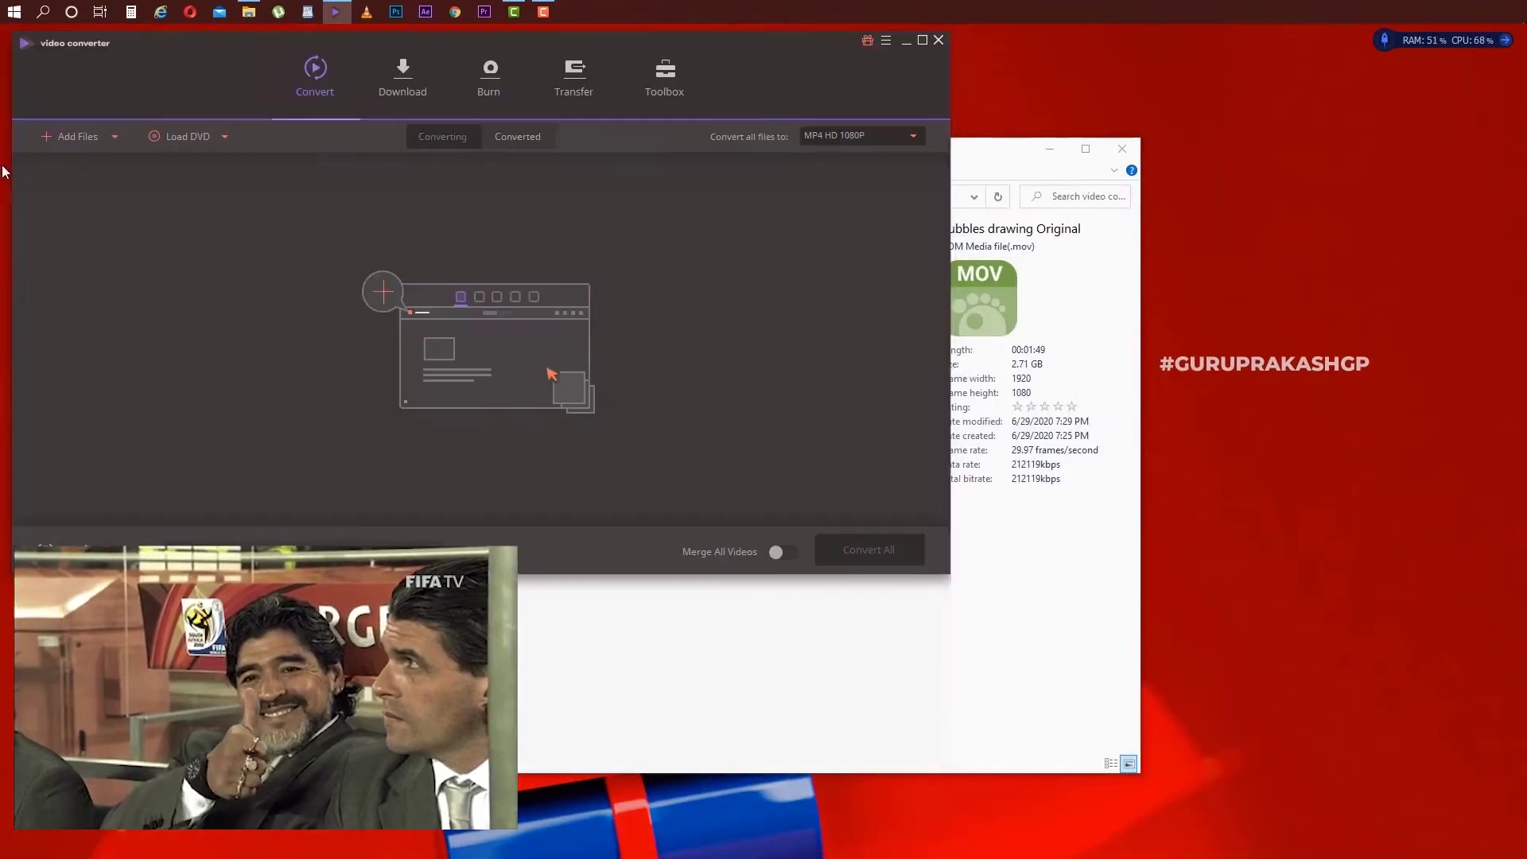
{"action": "left_click", "coordinate": [1163, 294]}
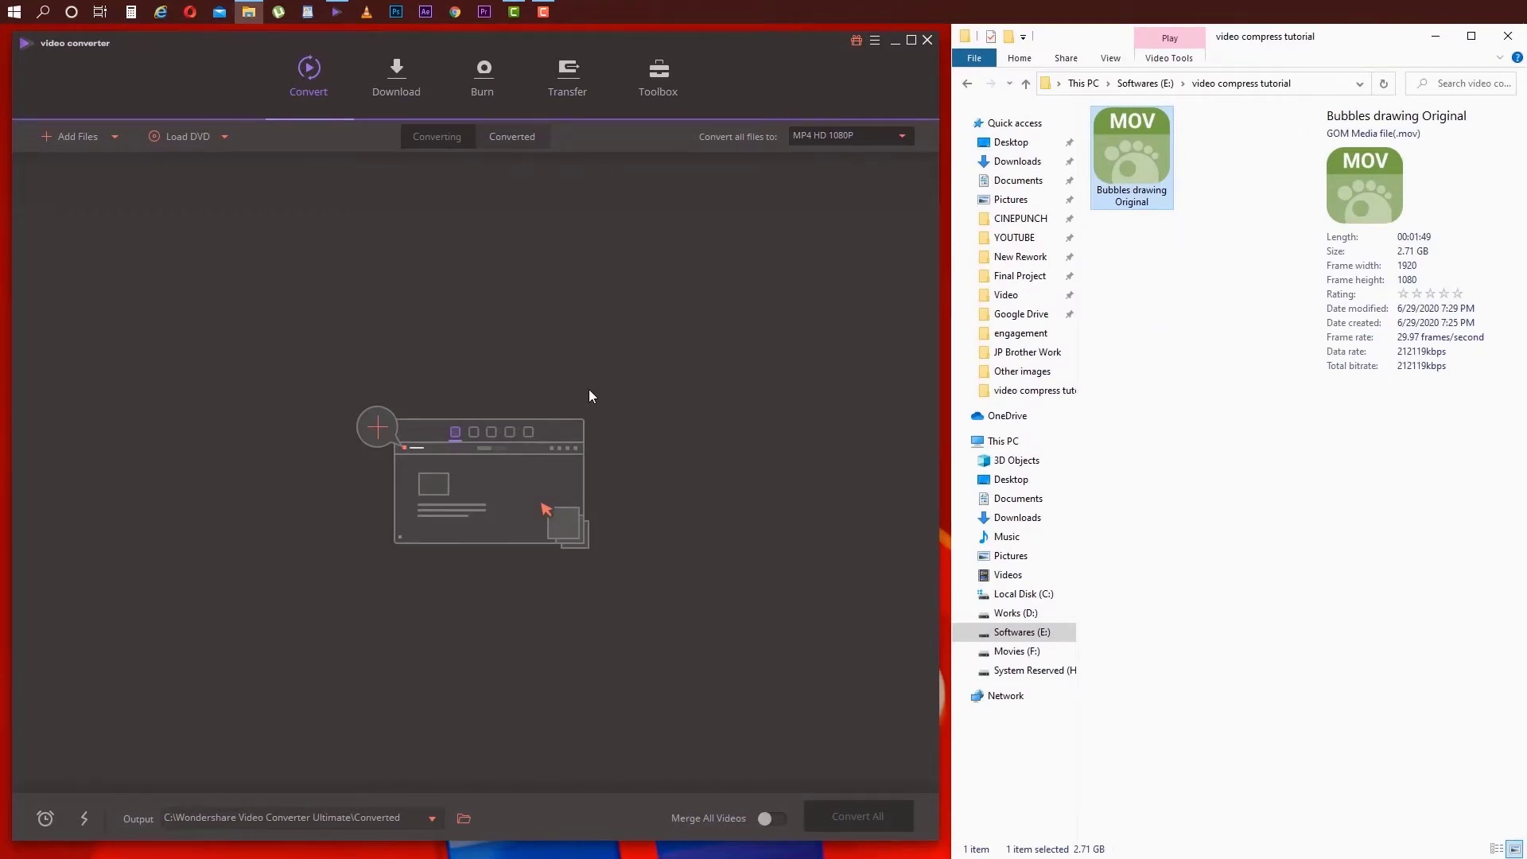
{"action": "left_click_drag", "start_coordinate": [1135, 185], "coordinate": [489, 283]}
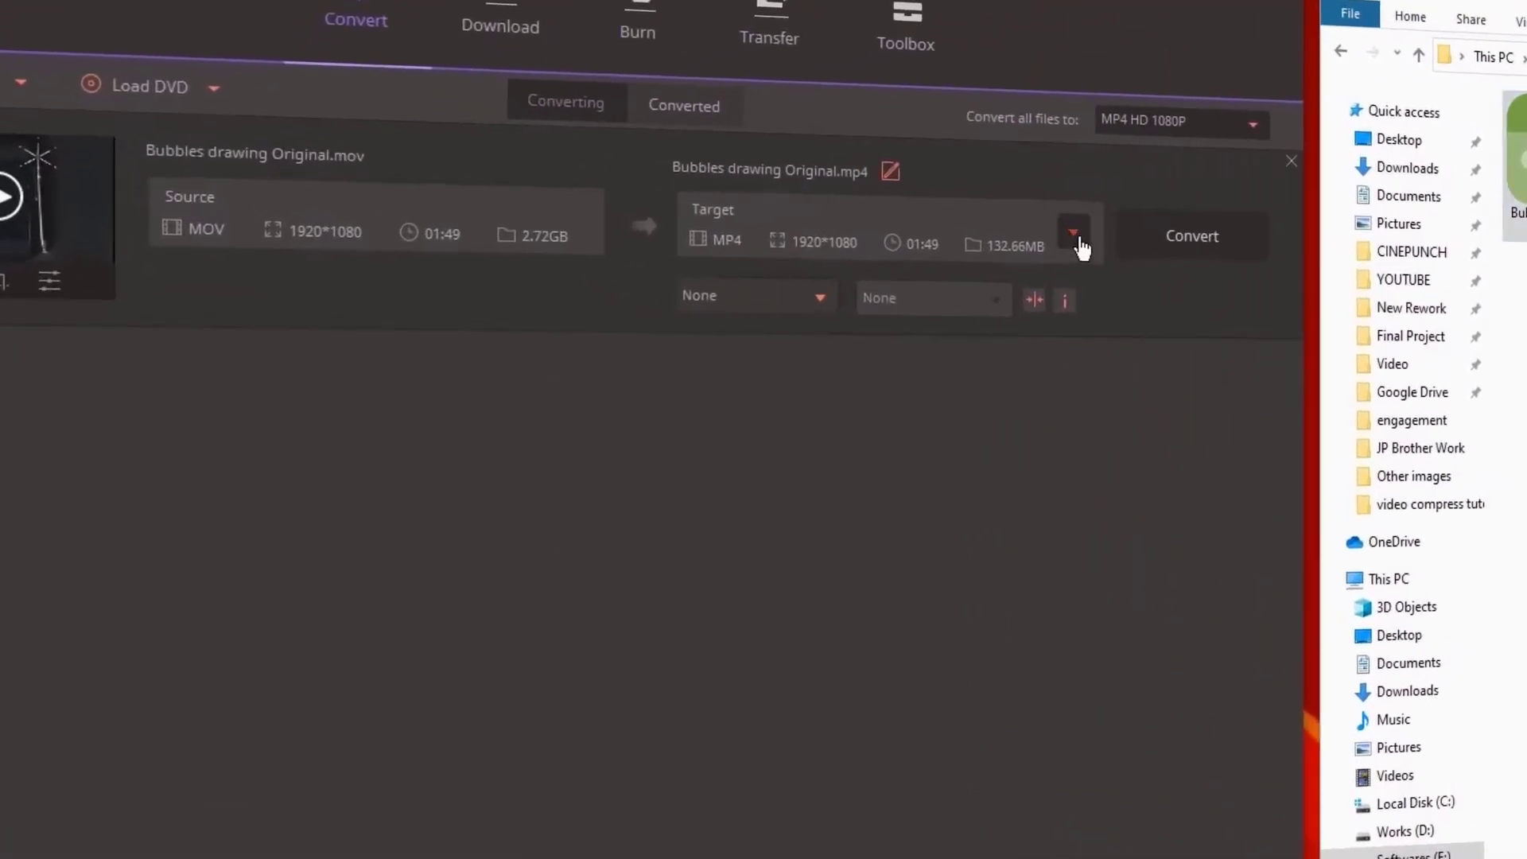
Step: Browse the target video presets: HEVC MP4, MOV, MKV and HEVC MKV
{"action": "left_click", "coordinate": [1056, 238]}
{"action": "left_click", "coordinate": [700, 296]}
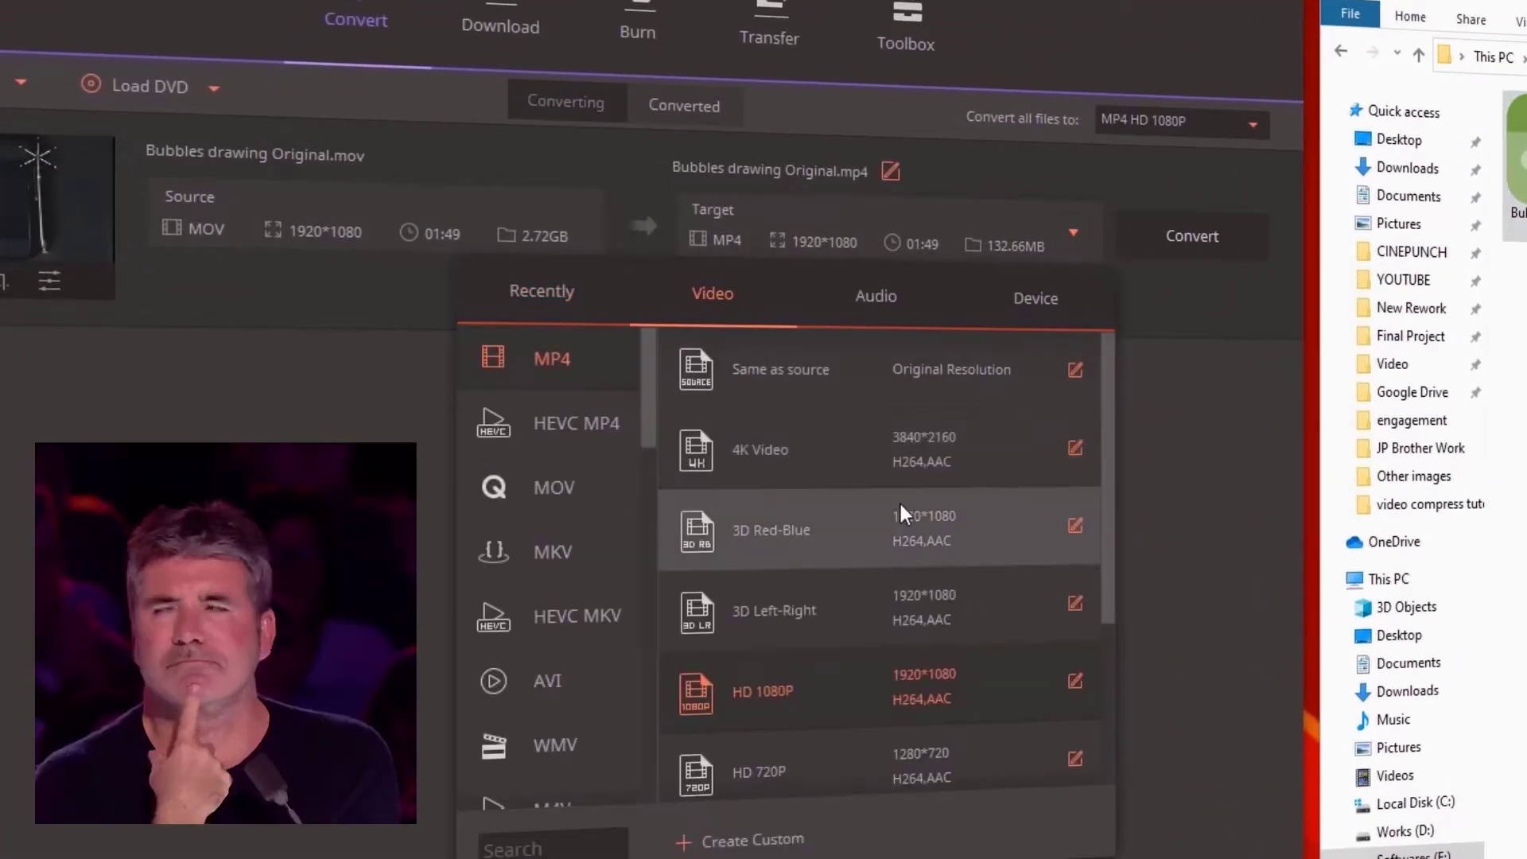
{"action": "scroll", "coordinate": [899, 500], "scroll_direction": "down", "scroll_amount": 3}
{"action": "scroll", "coordinate": [974, 584], "scroll_direction": "up", "scroll_amount": 3}
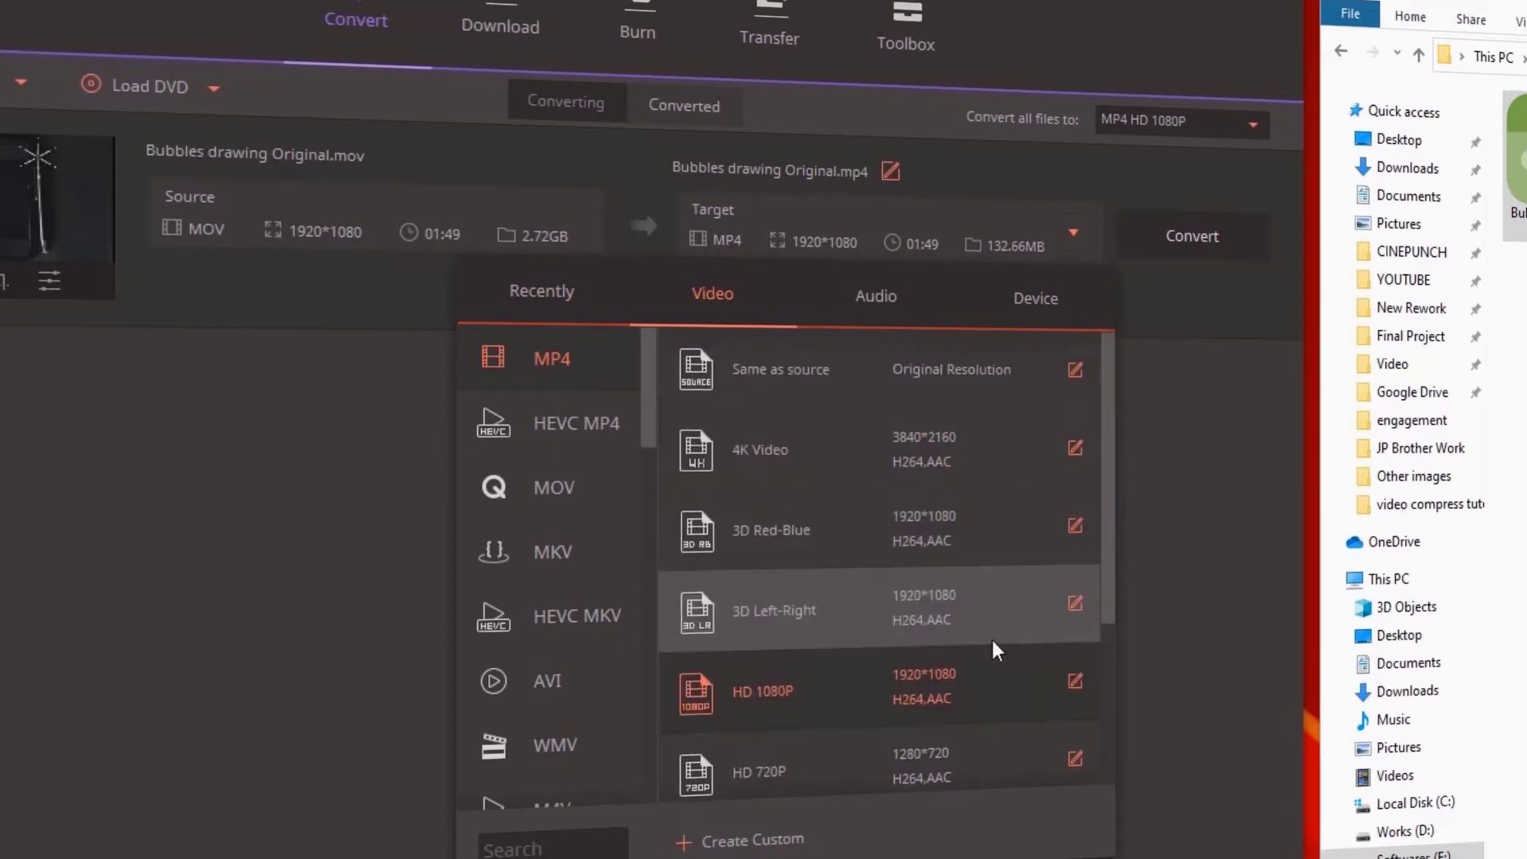
{"action": "left_click", "coordinate": [585, 431]}
{"action": "left_click", "coordinate": [589, 499]}
{"action": "left_click", "coordinate": [591, 558]}
{"action": "left_click", "coordinate": [597, 616]}
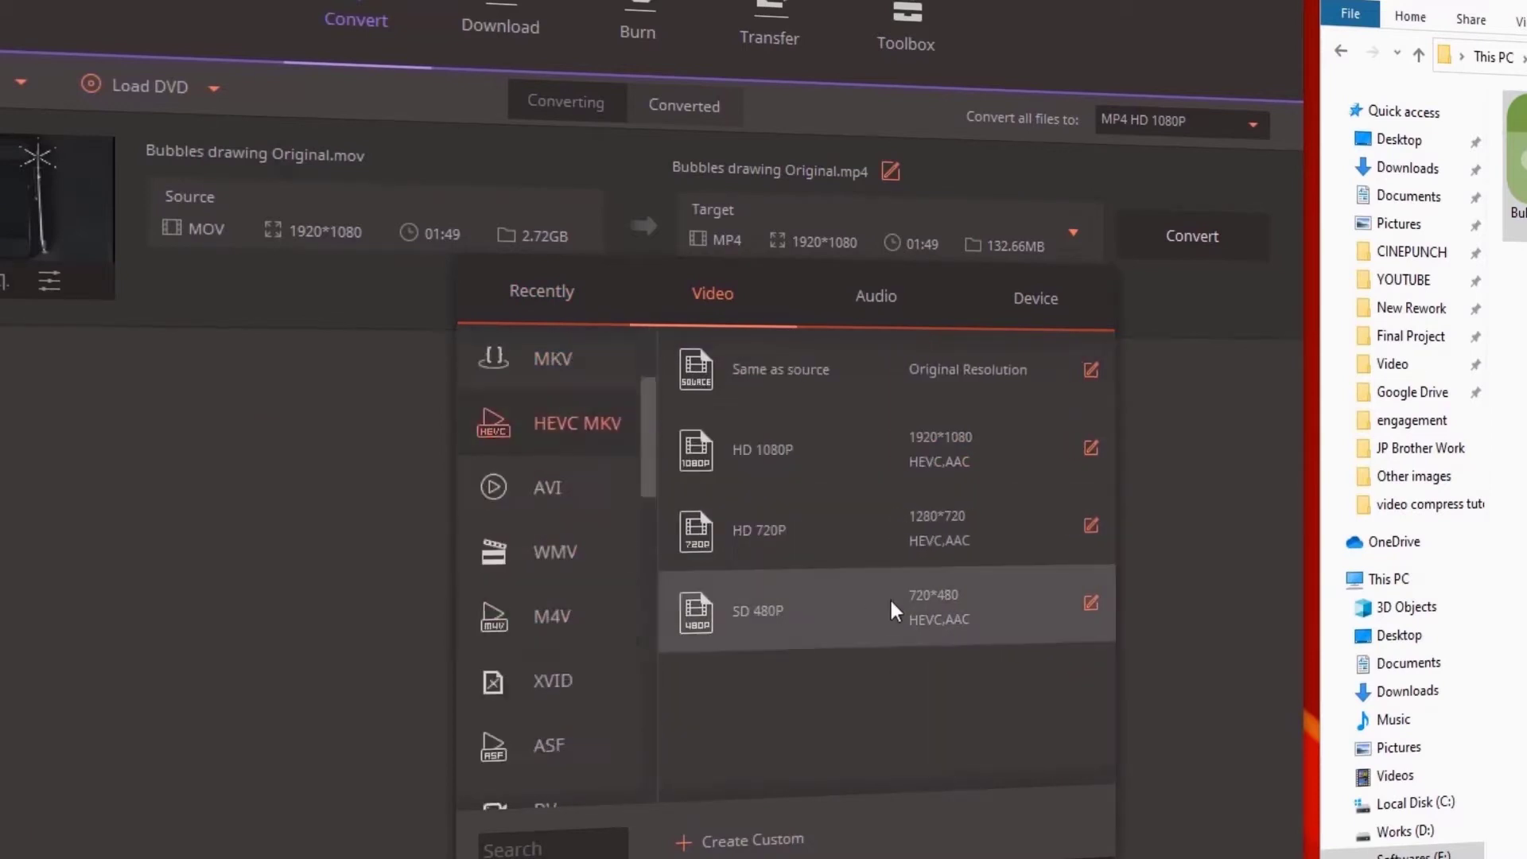
Step: Keep MP4 as the target and delete the MOV from the Convert list
{"action": "left_click", "coordinate": [371, 577]}
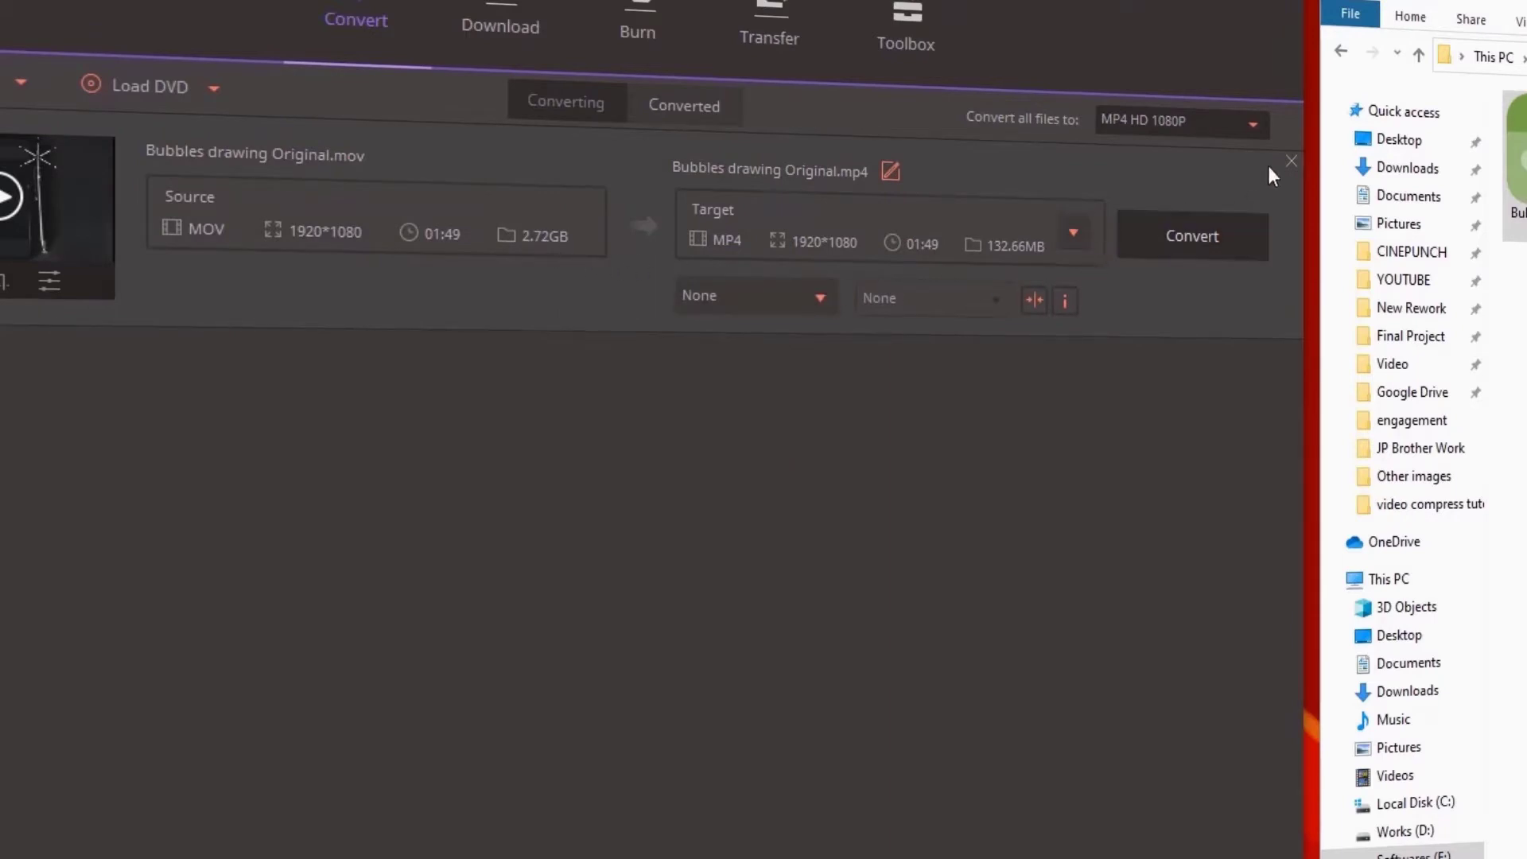
{"action": "left_click", "coordinate": [1290, 163]}
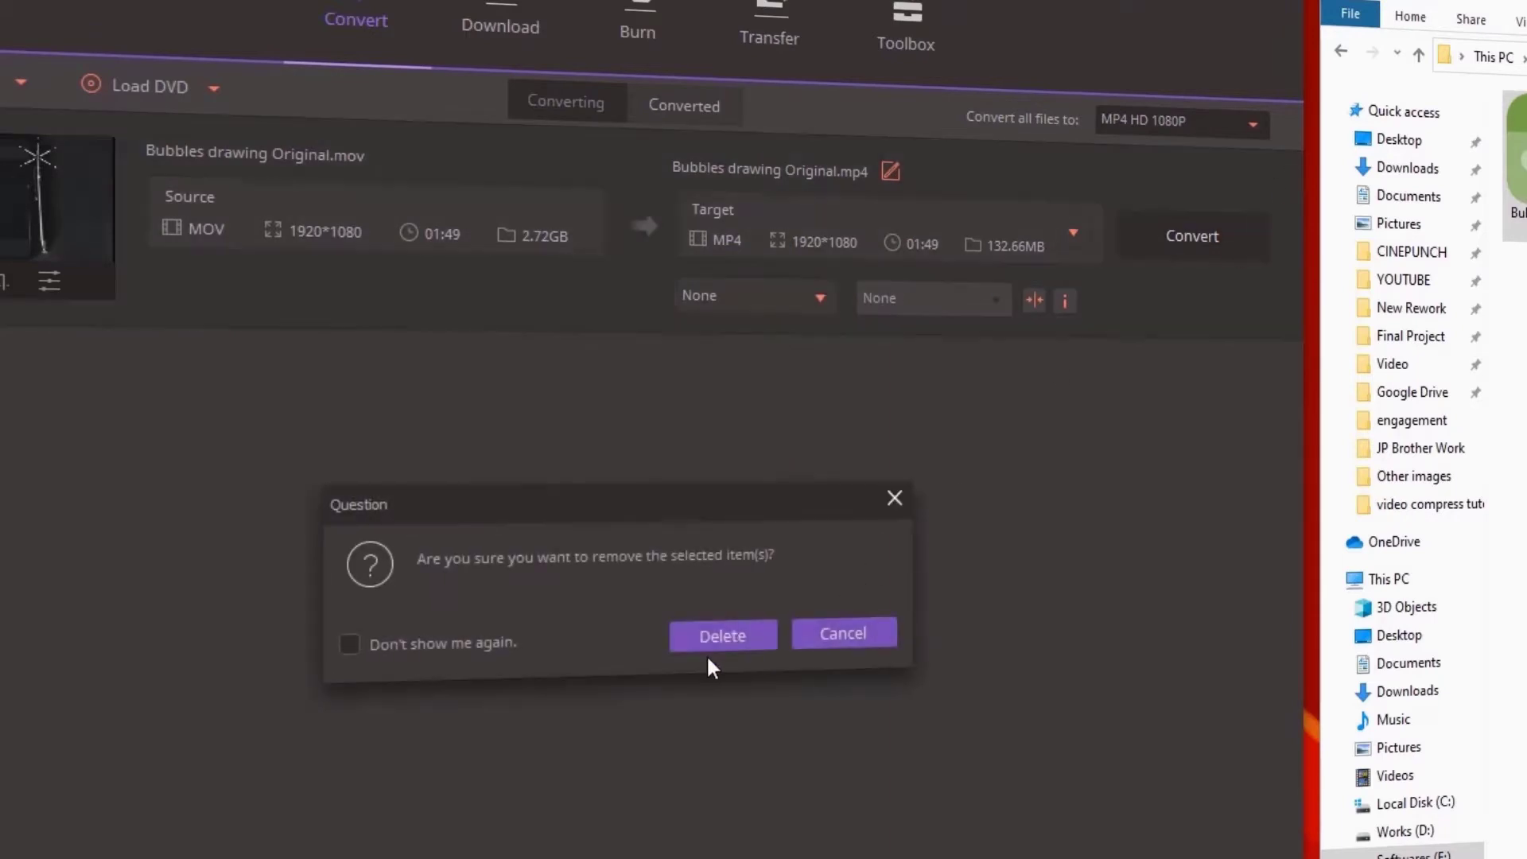
{"action": "left_click", "coordinate": [710, 646]}
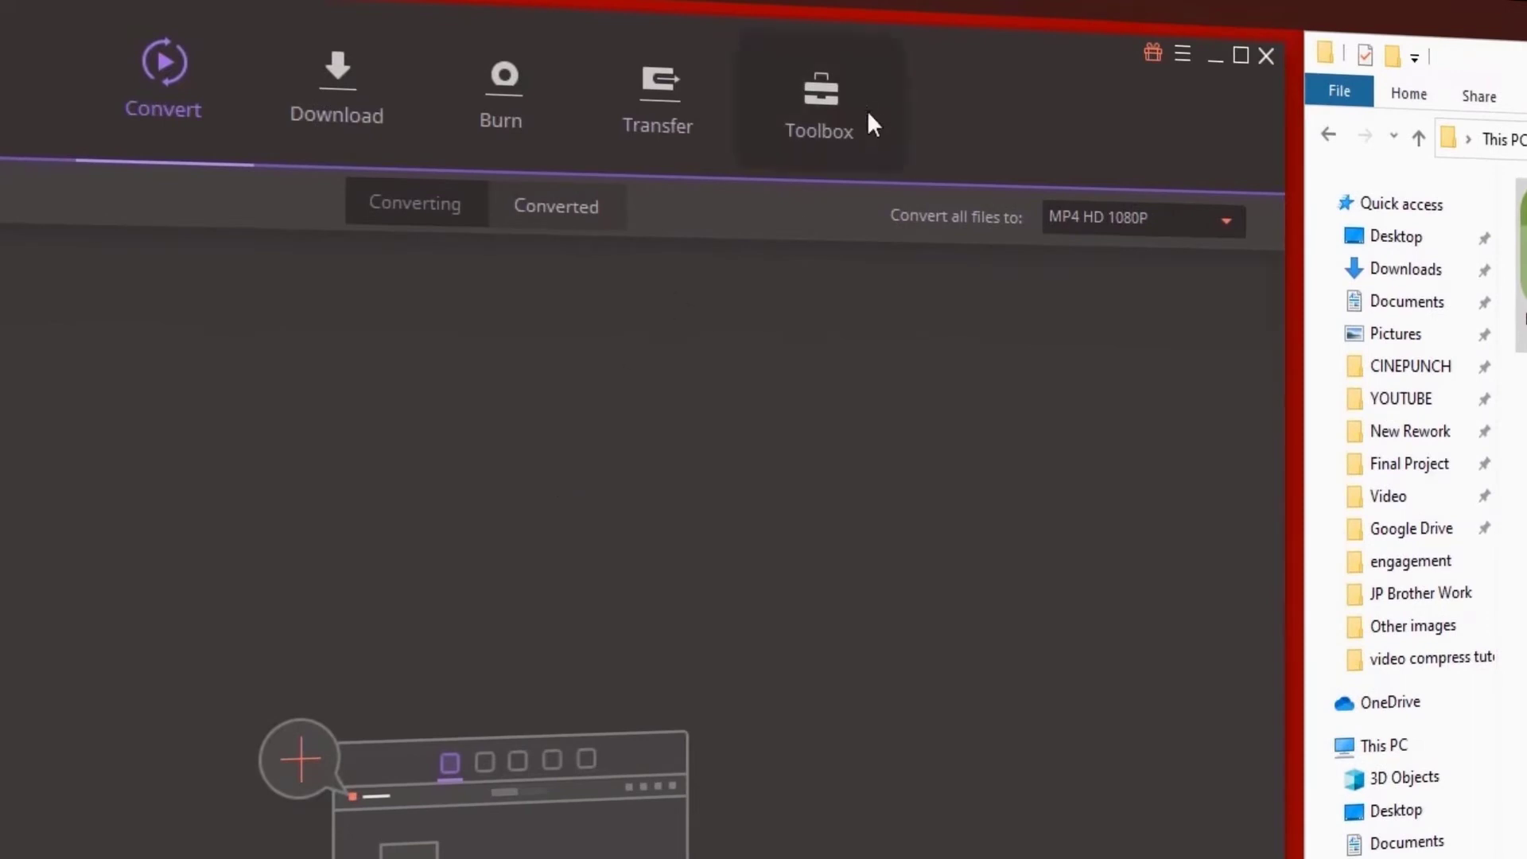
Step: Open the Video Compress tool from the Toolbox
{"action": "left_click", "coordinate": [813, 135]}
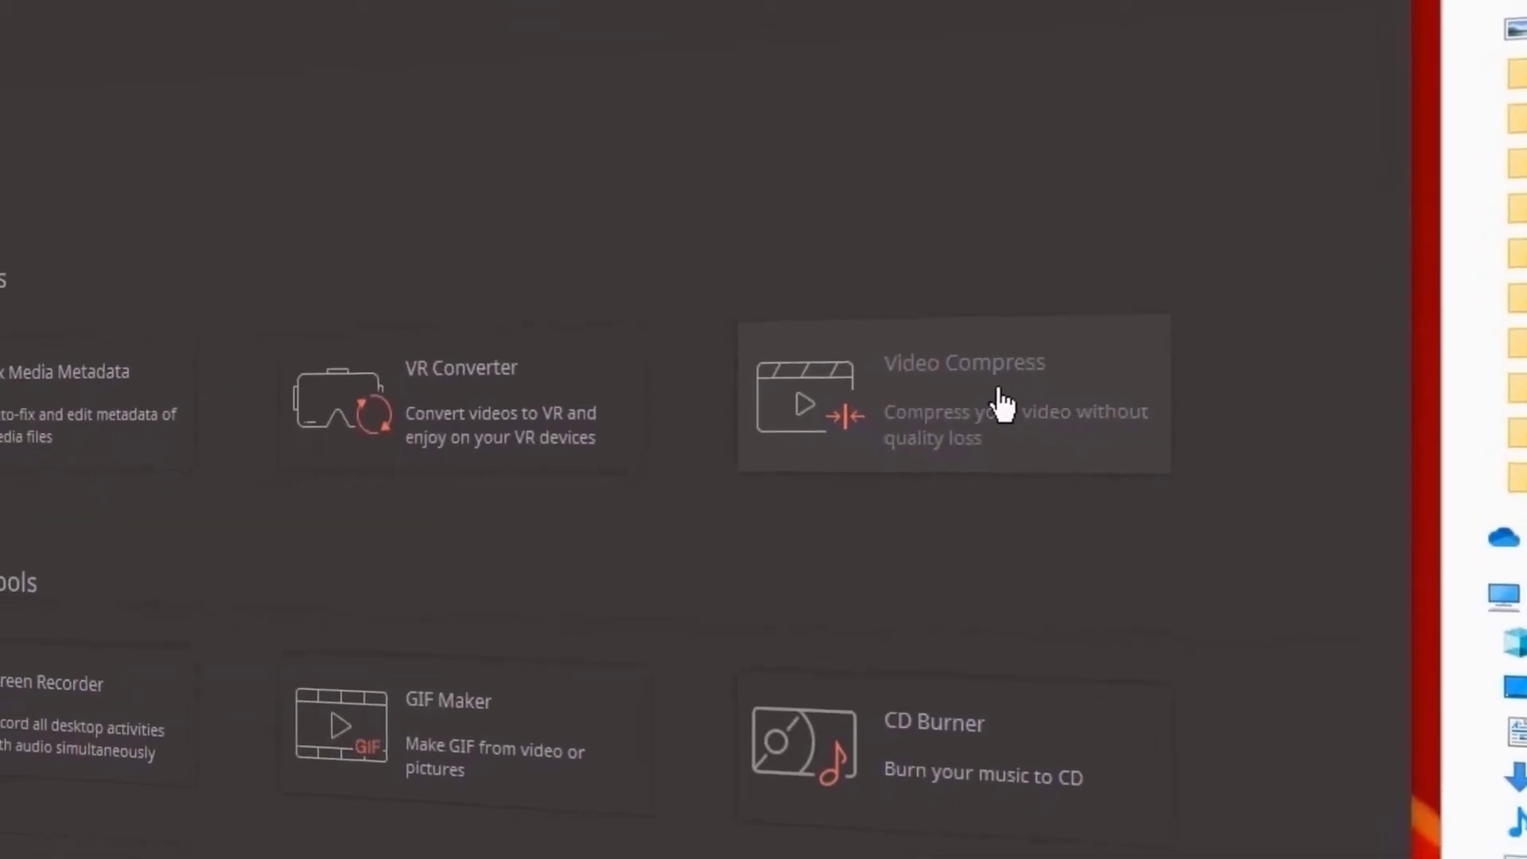
{"action": "left_click", "coordinate": [1004, 406]}
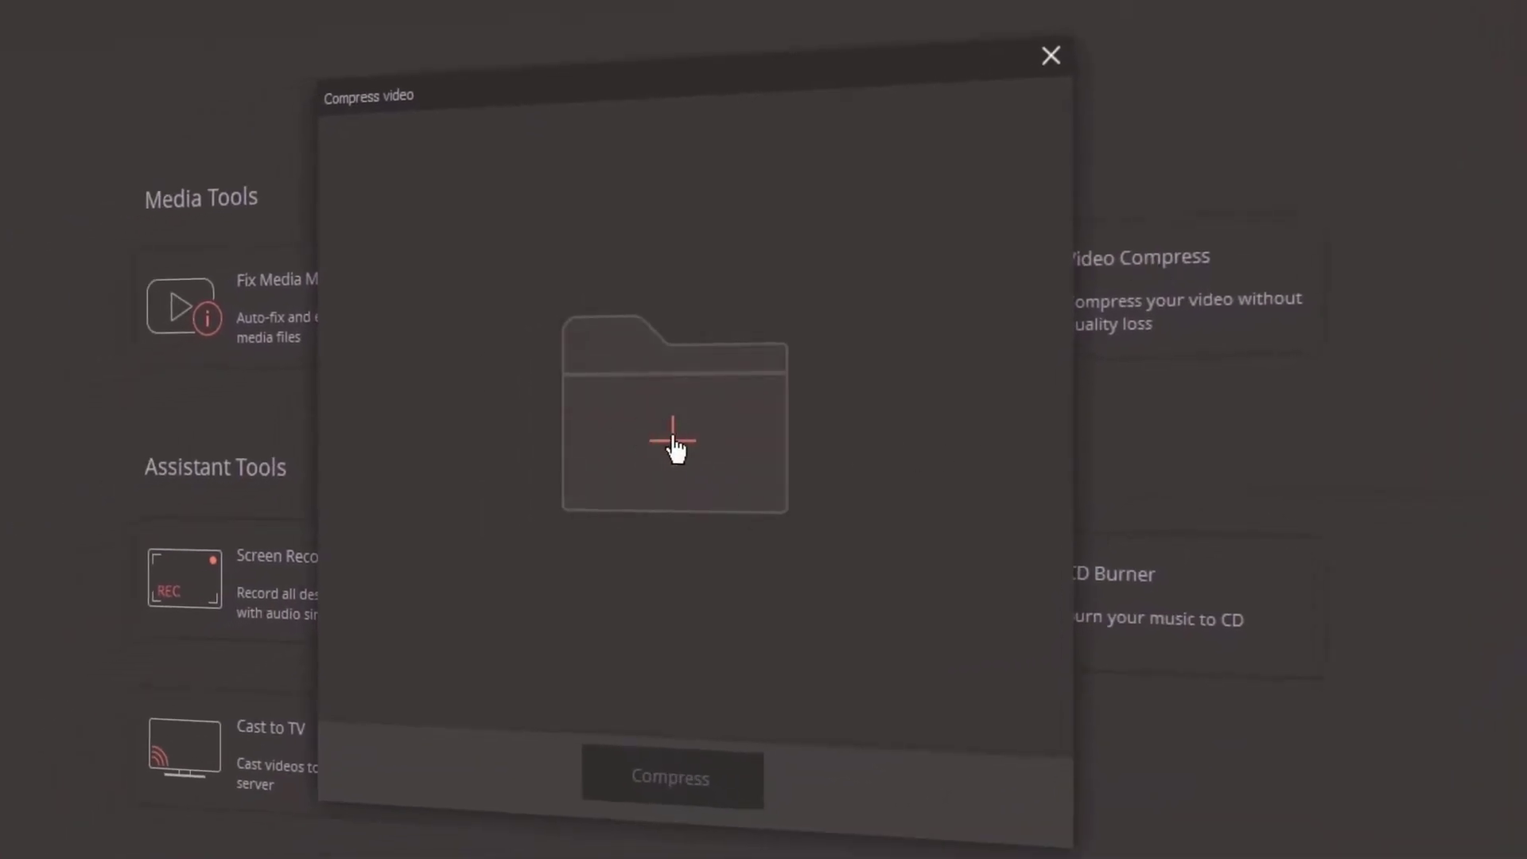
Step: Load 'Bubbles drawing Original.mov' into the Compress video tool
{"action": "left_click", "coordinate": [675, 448]}
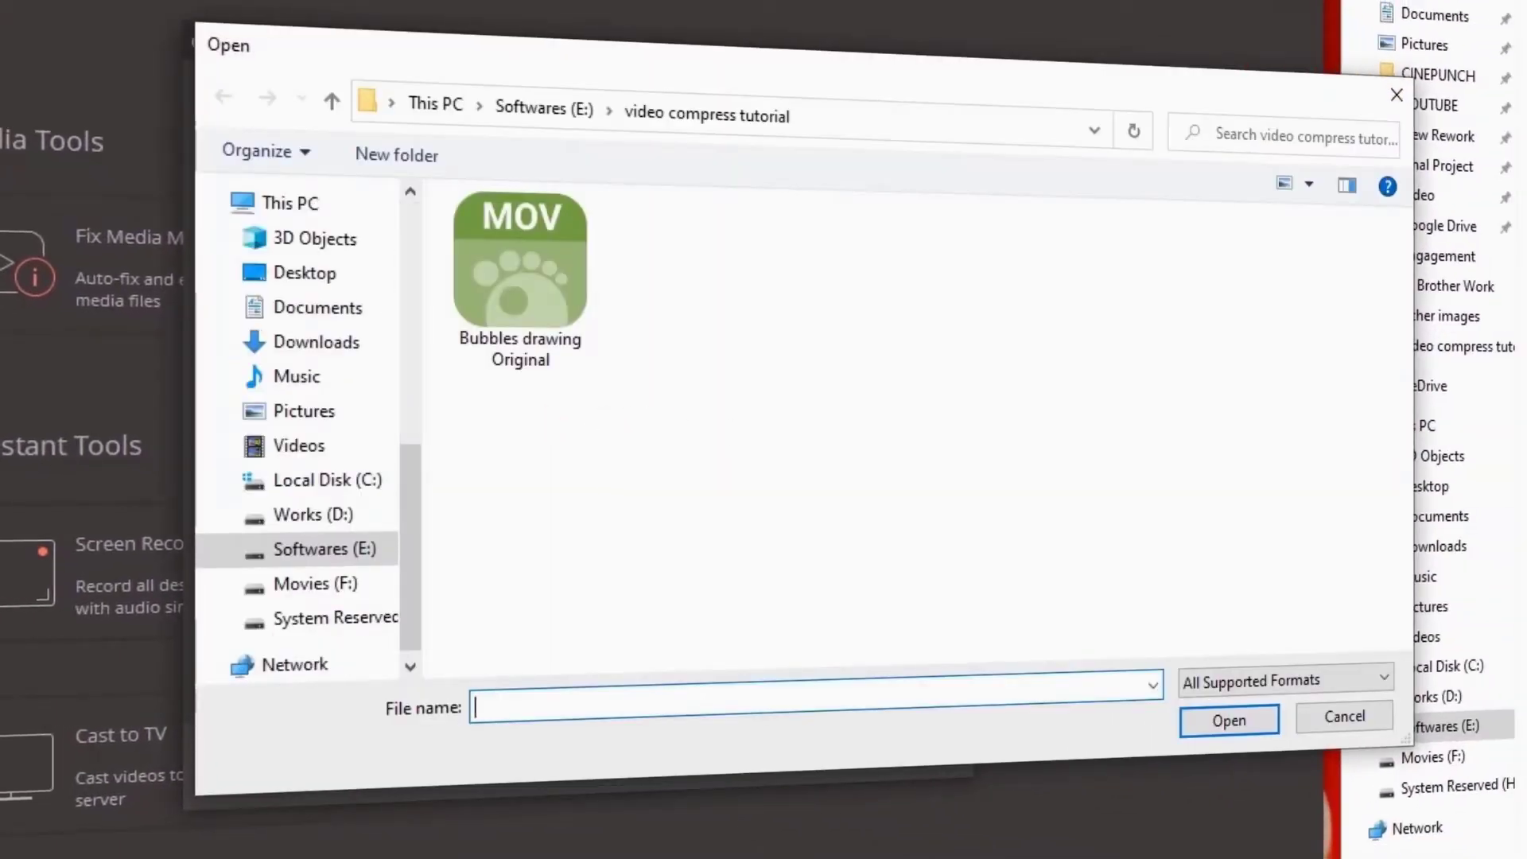
{"action": "left_click", "coordinate": [531, 310]}
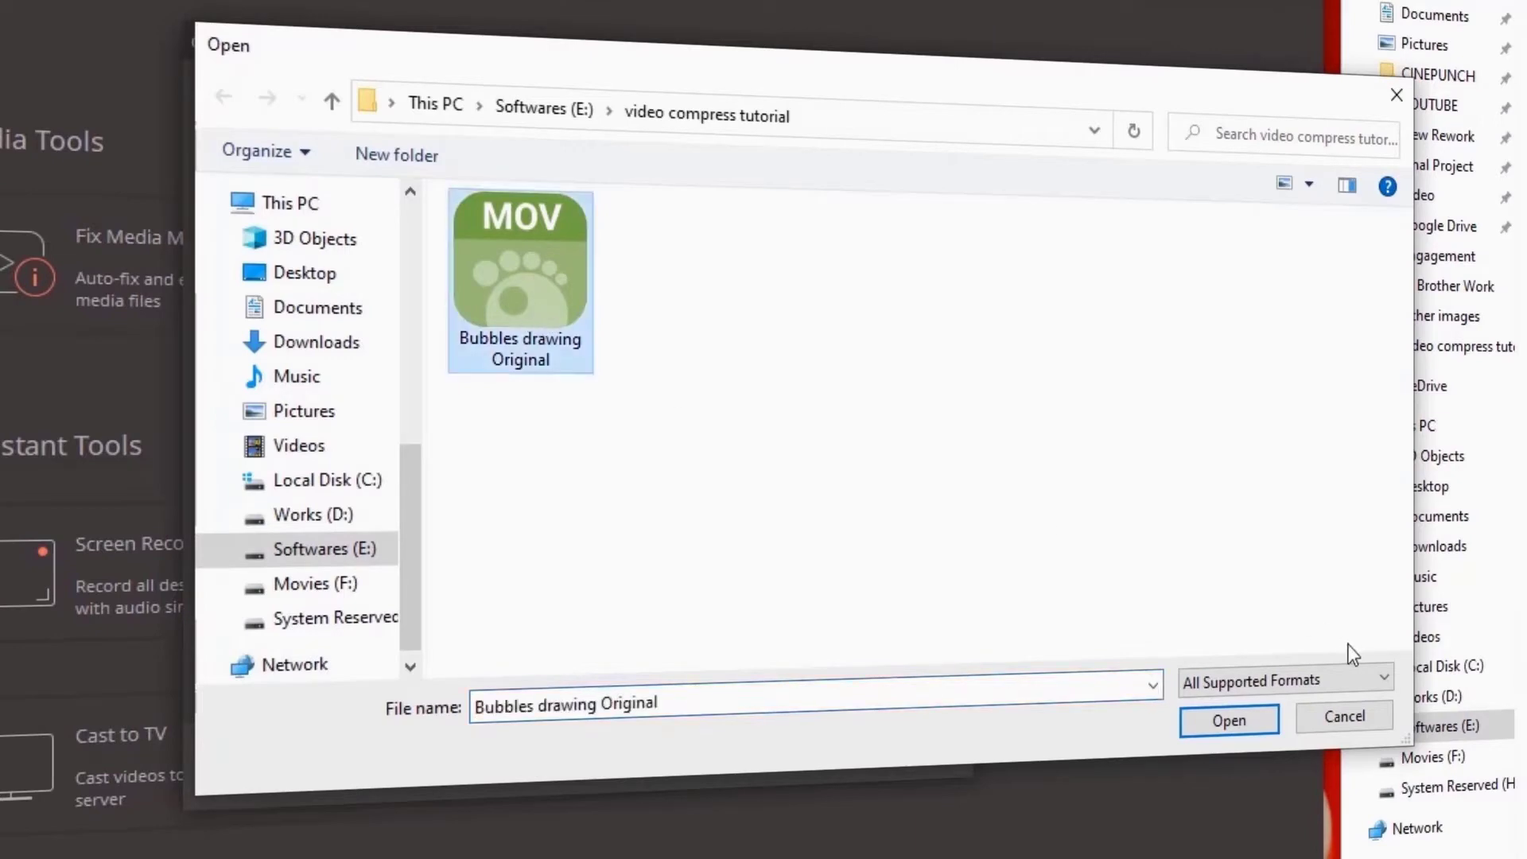
{"action": "left_click", "coordinate": [1242, 723]}
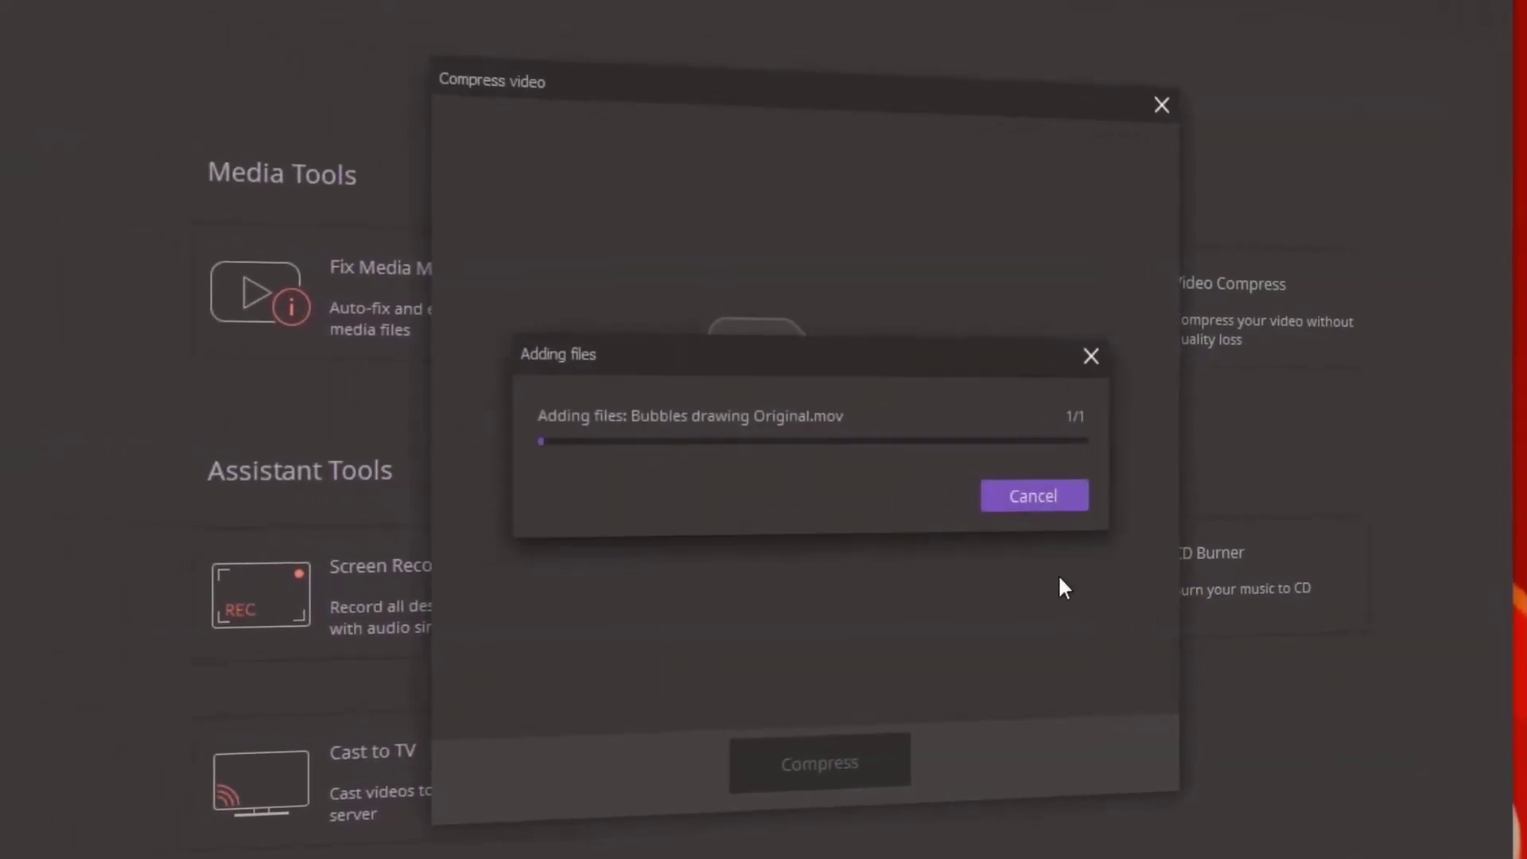
Step: Shrink the target size to 102.40 MB and choose MP4 as the output format
{"action": "left_click_drag", "start_coordinate": [937, 320], "coordinate": [917, 322]}
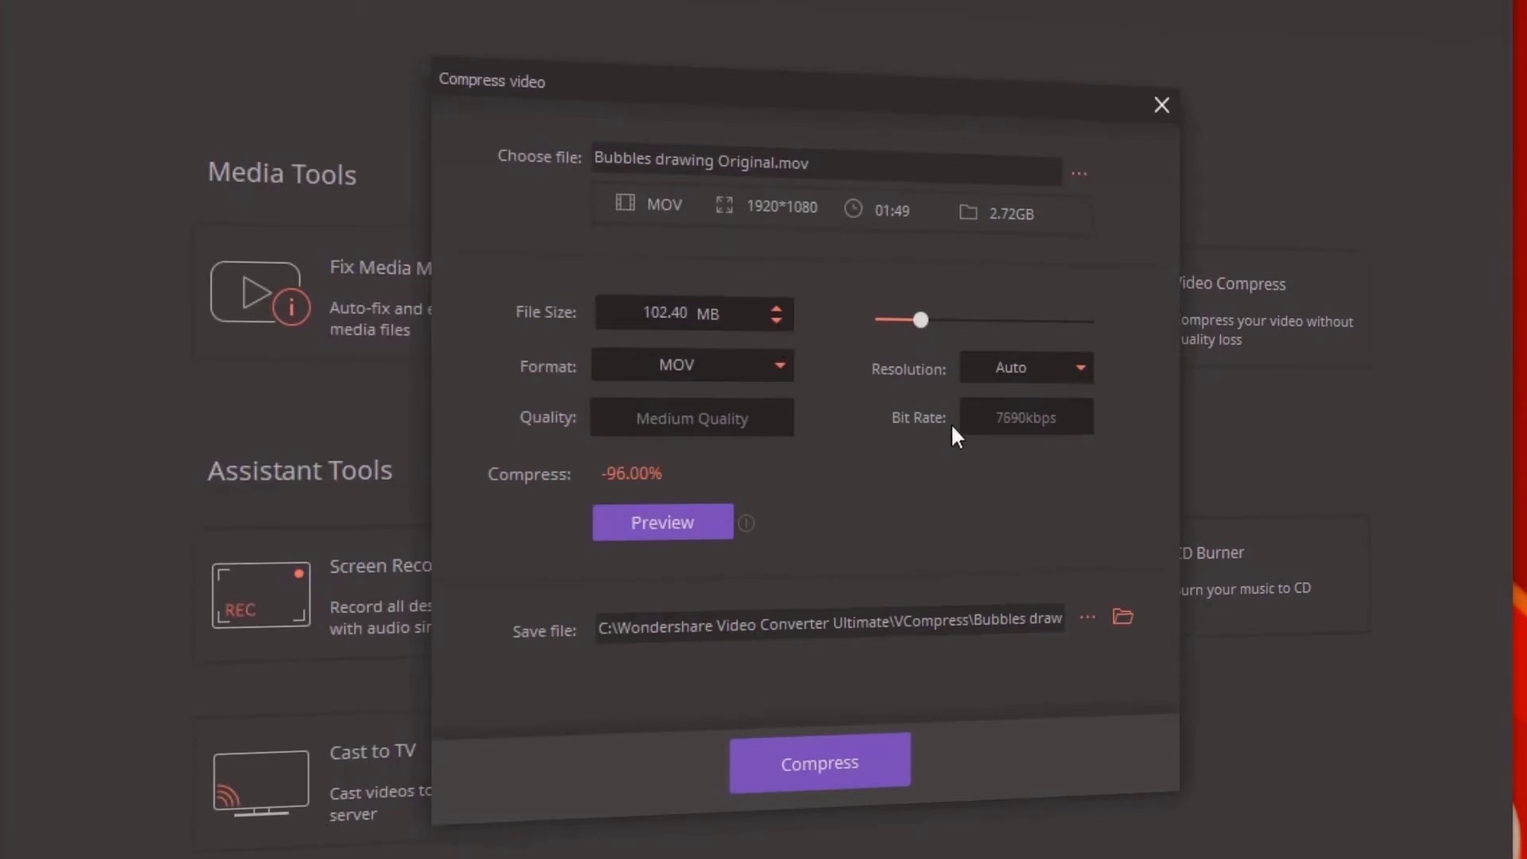
{"action": "left_click", "coordinate": [764, 368]}
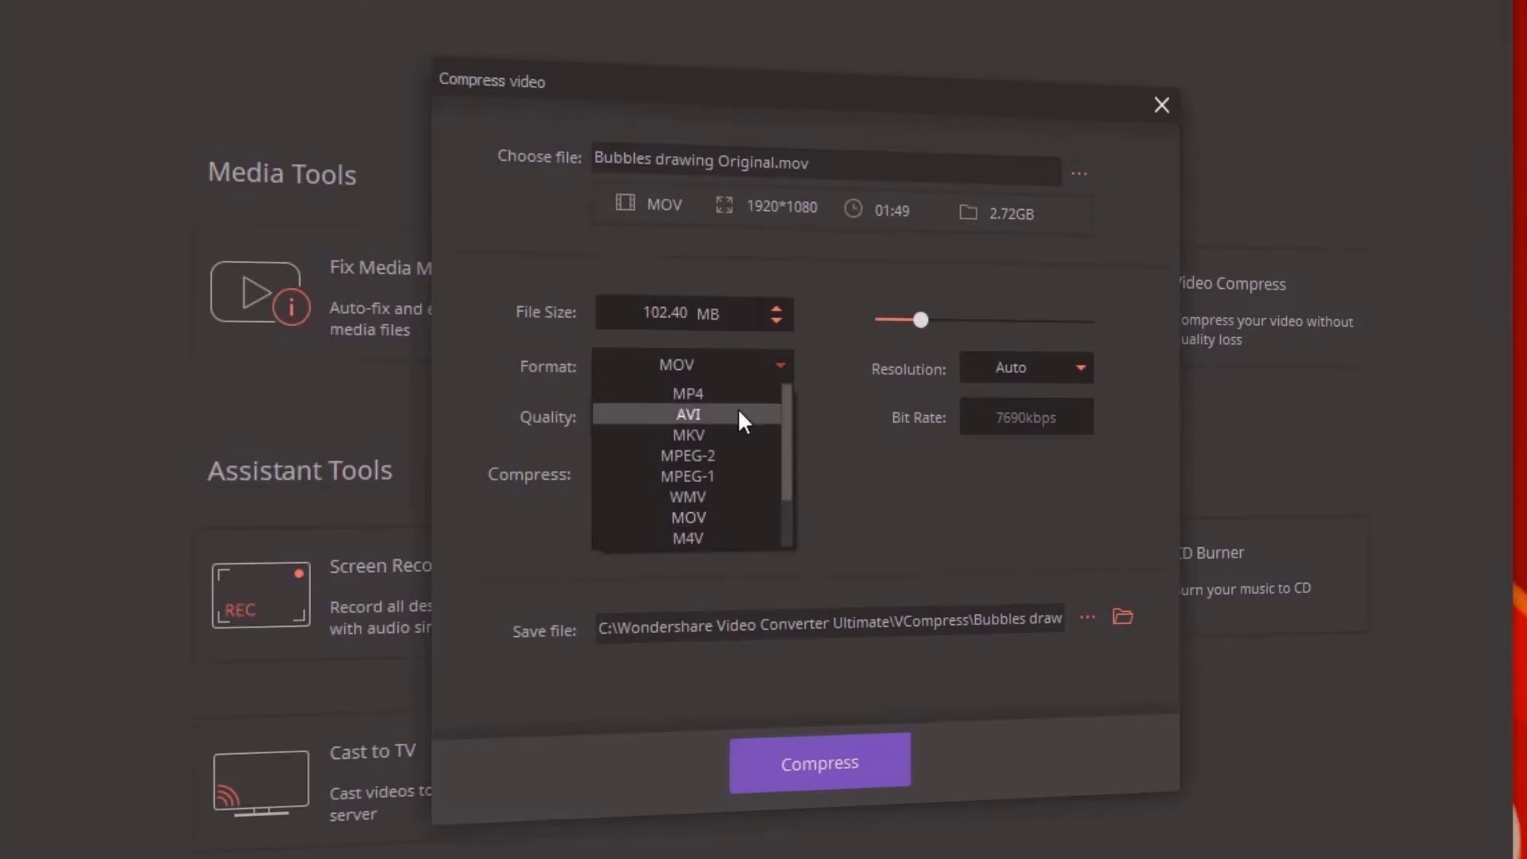
{"action": "scroll", "coordinate": [720, 525], "scroll_direction": "down", "scroll_amount": 1}
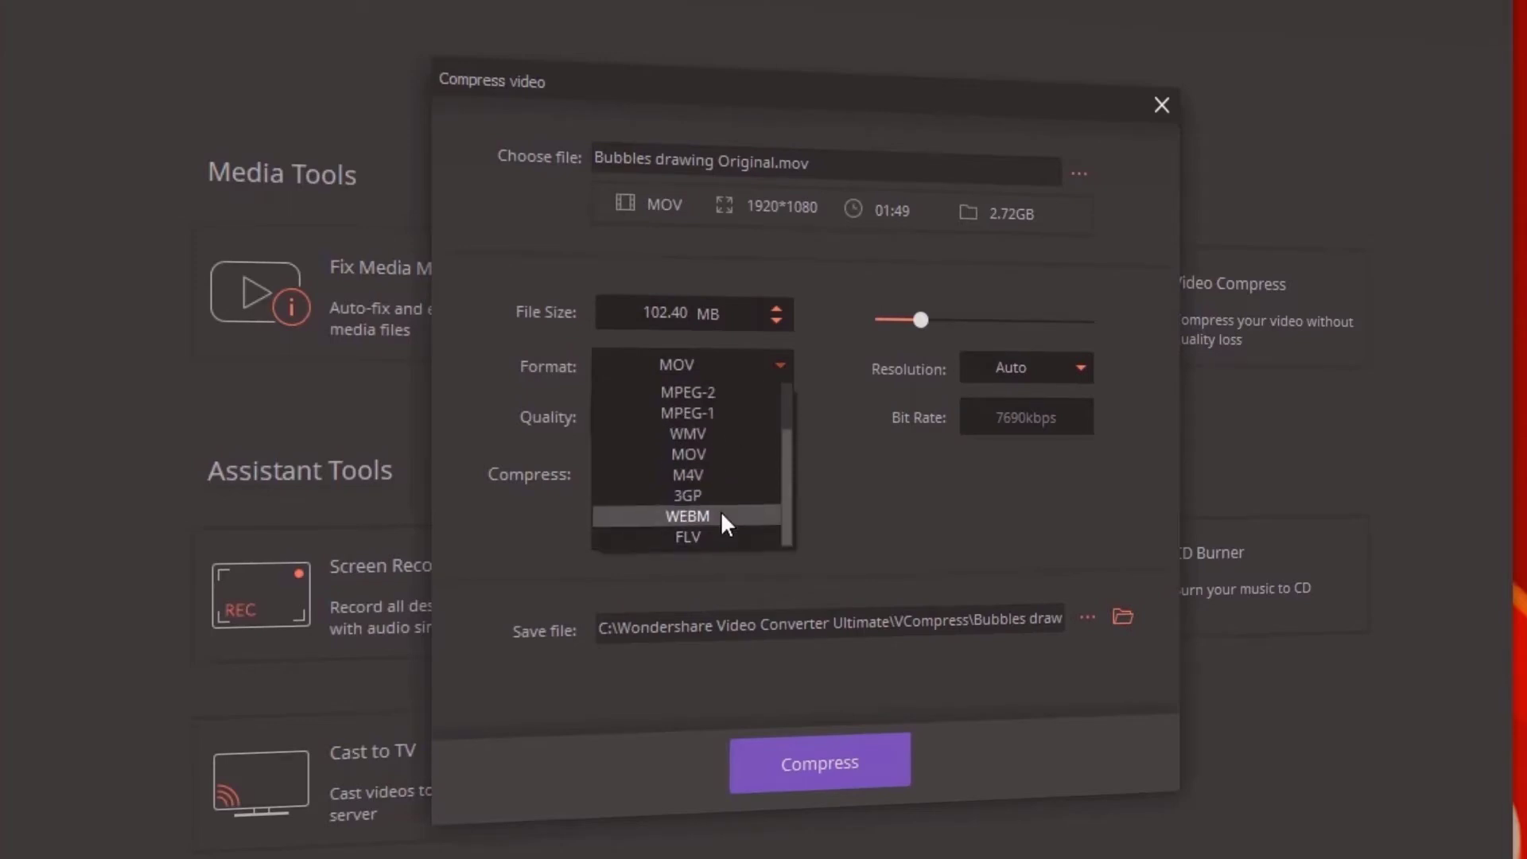
{"action": "scroll", "coordinate": [721, 511], "scroll_direction": "up", "scroll_amount": 1}
{"action": "scroll", "coordinate": [721, 517], "scroll_direction": "down", "scroll_amount": 1}
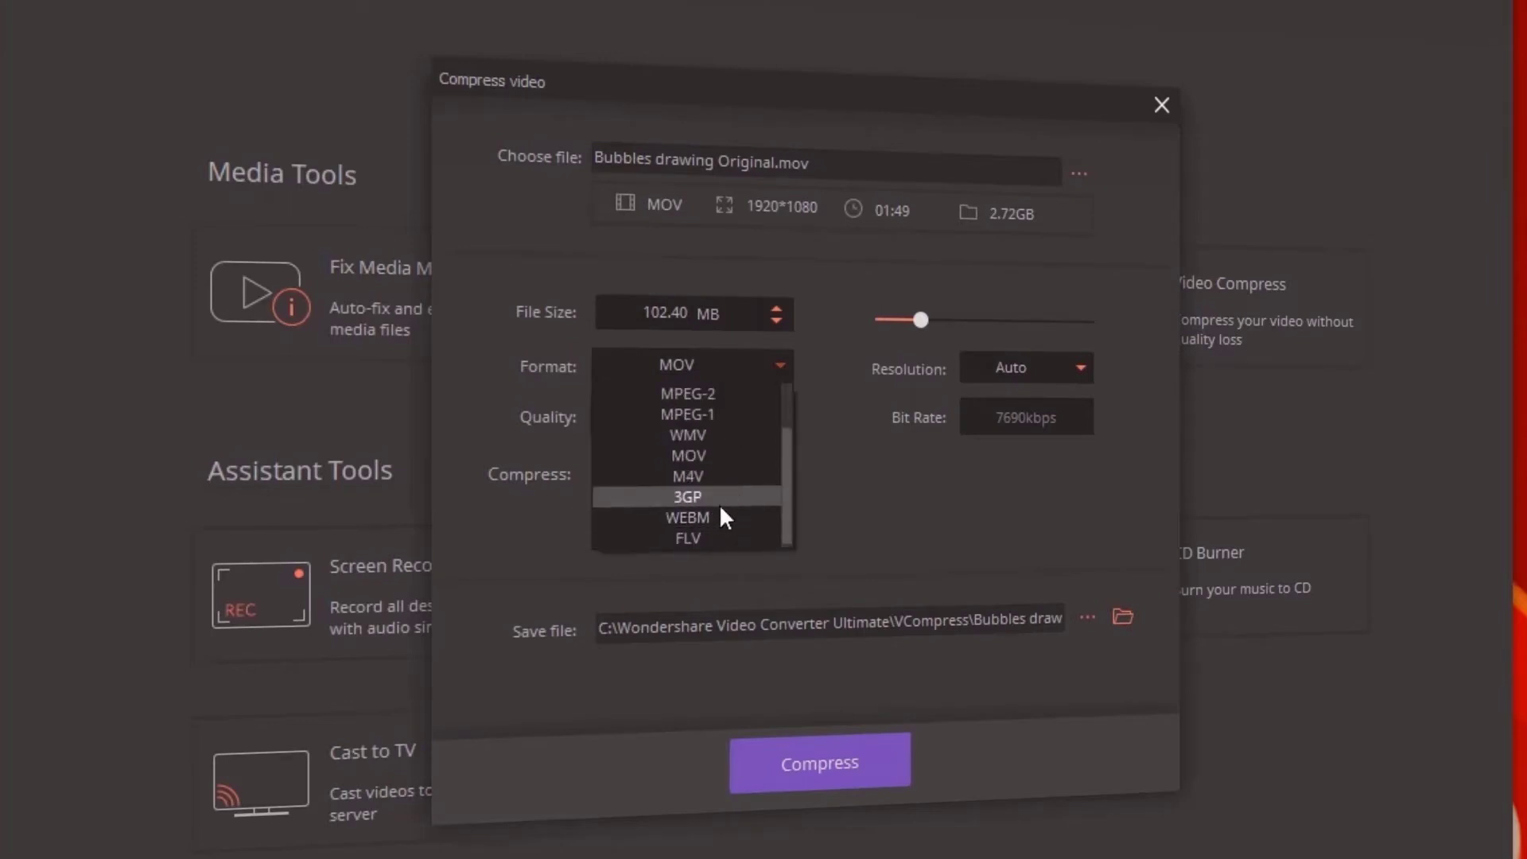
{"action": "scroll", "coordinate": [721, 502], "scroll_direction": "up", "scroll_amount": 1}
{"action": "left_click", "coordinate": [725, 396]}
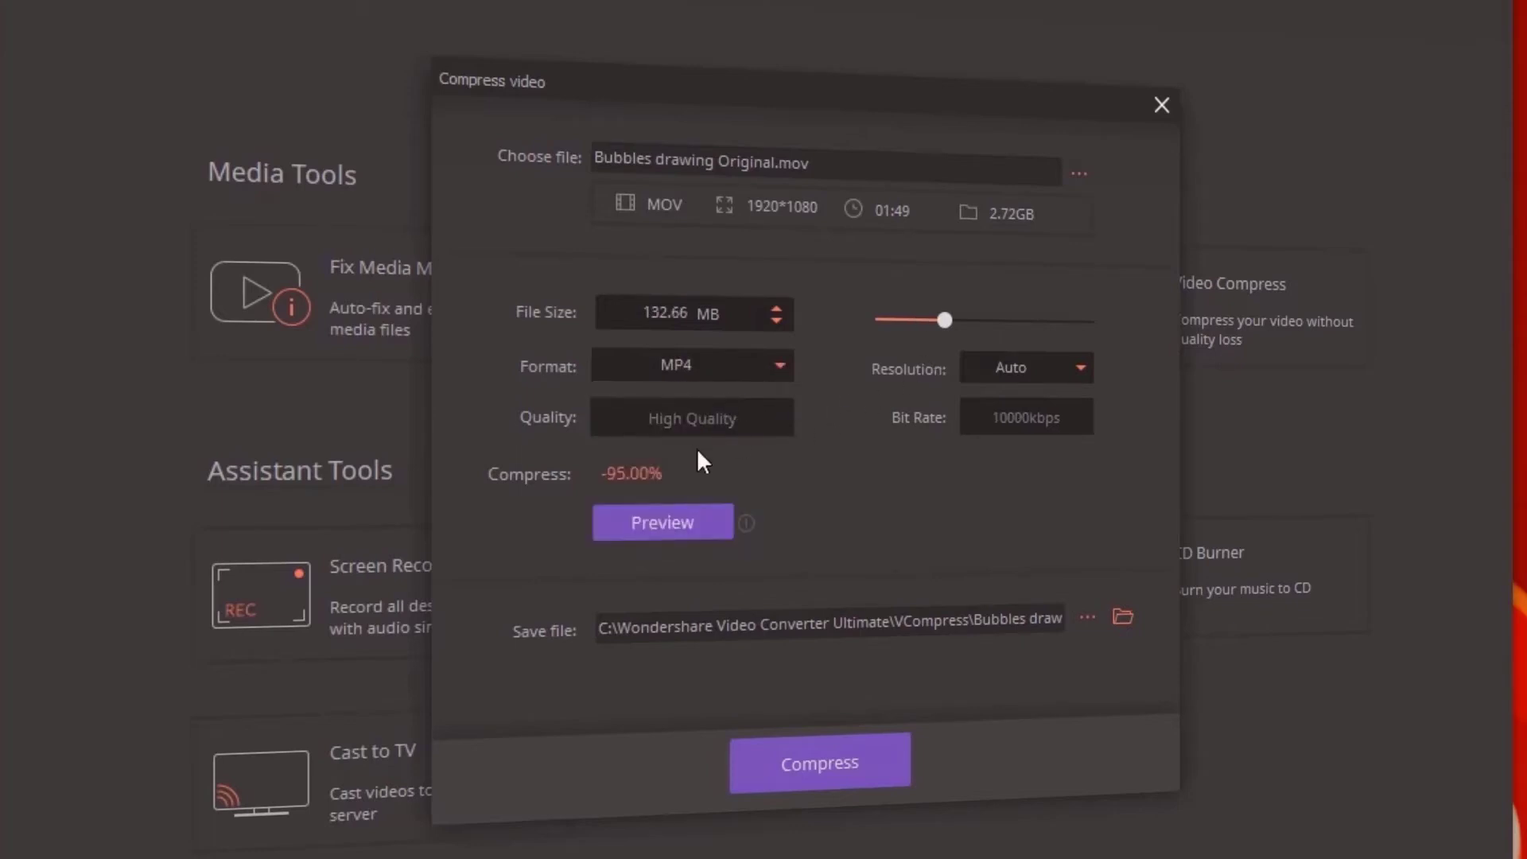
Step: Fine-tune the target size to about 100 MB (medium quality, -96%) and preview it
{"action": "left_click", "coordinate": [947, 320]}
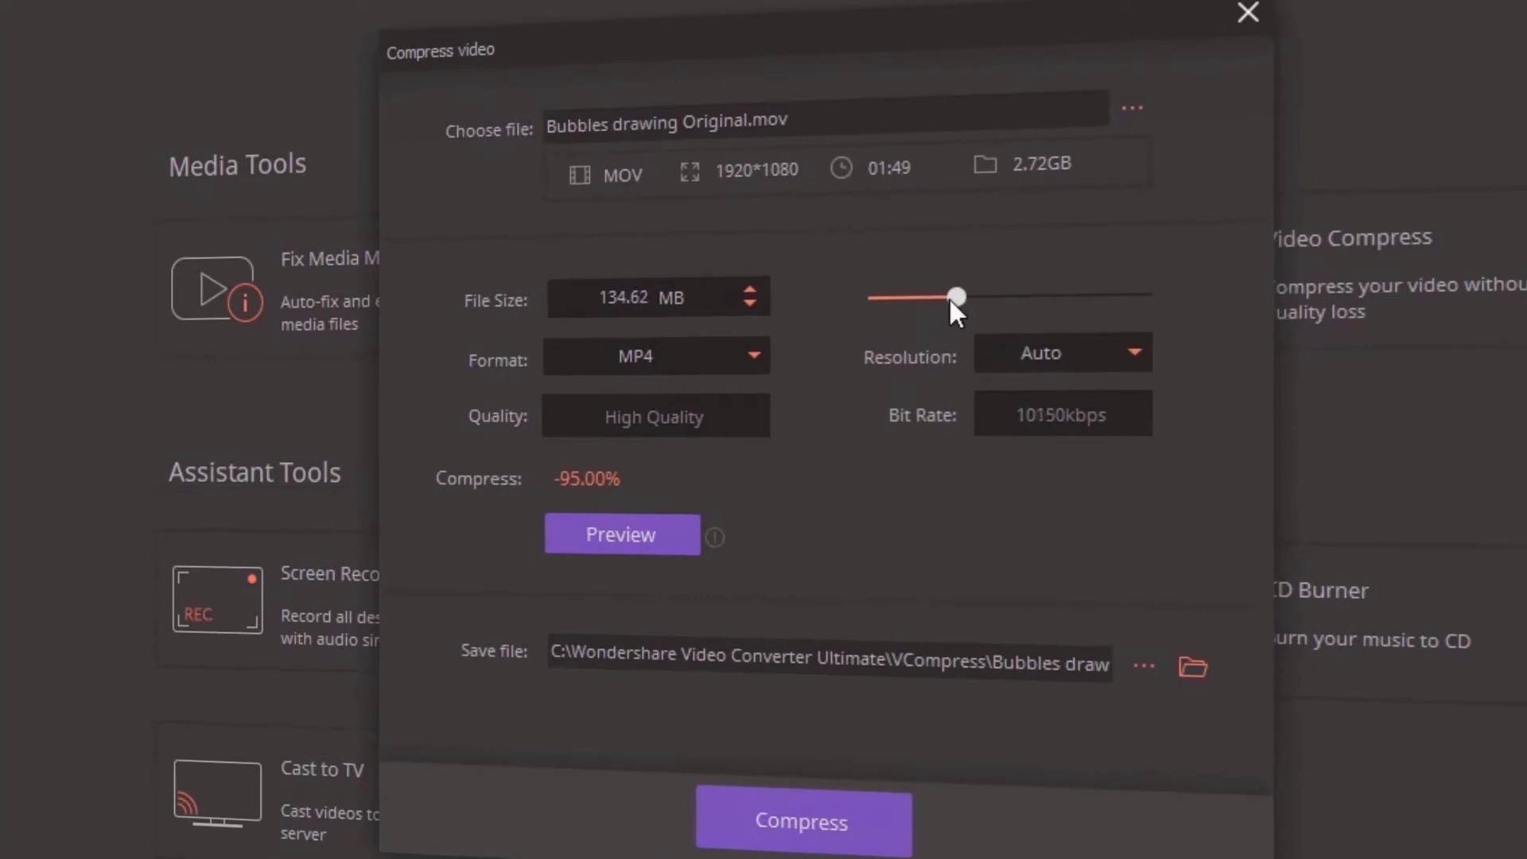
{"action": "left_click_drag", "start_coordinate": [951, 302], "coordinate": [927, 313]}
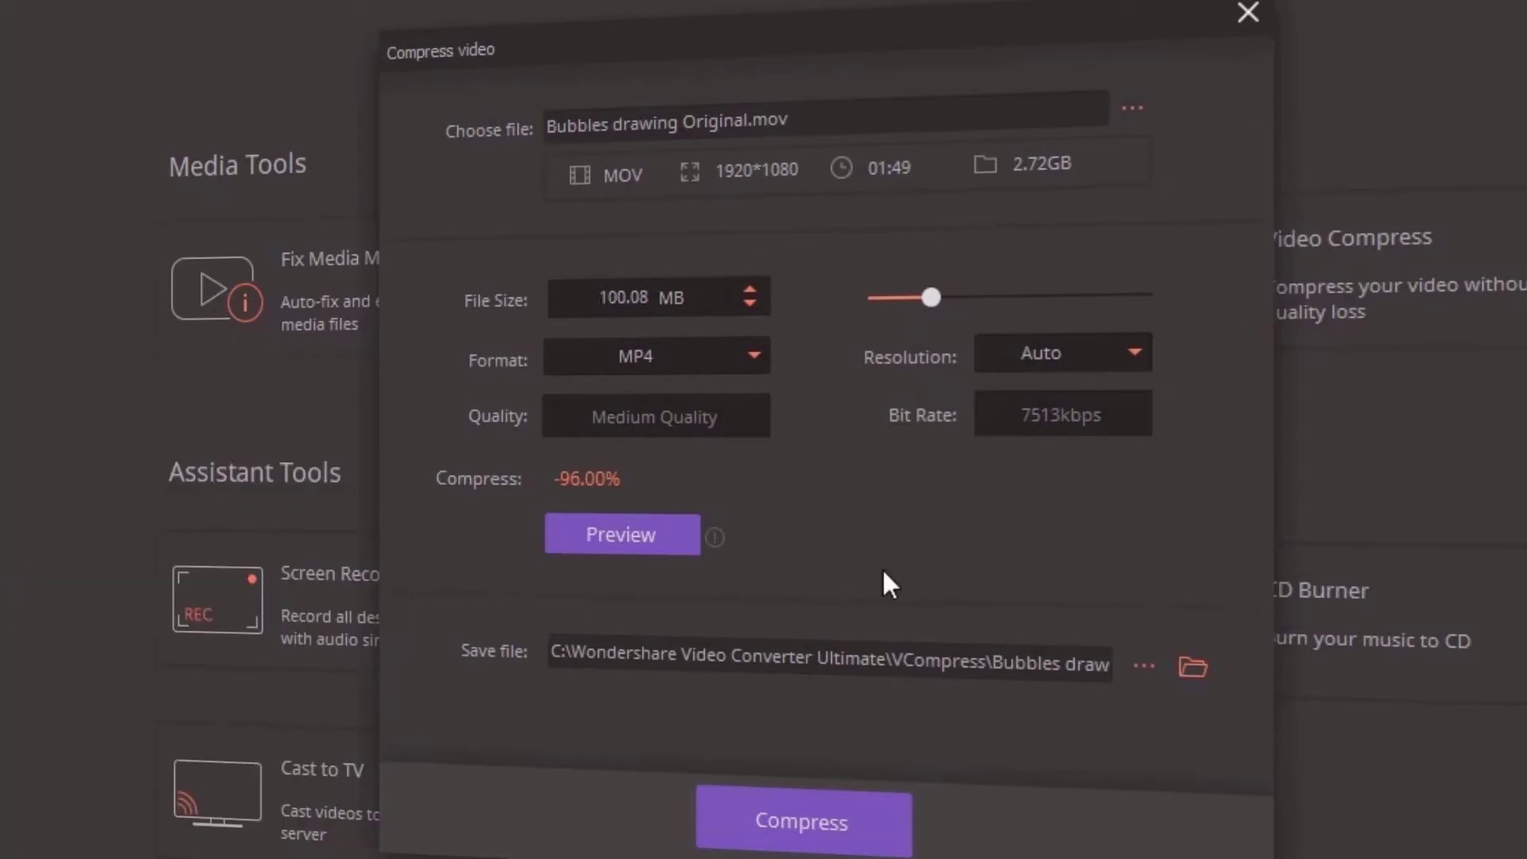
{"action": "left_click", "coordinate": [633, 539]}
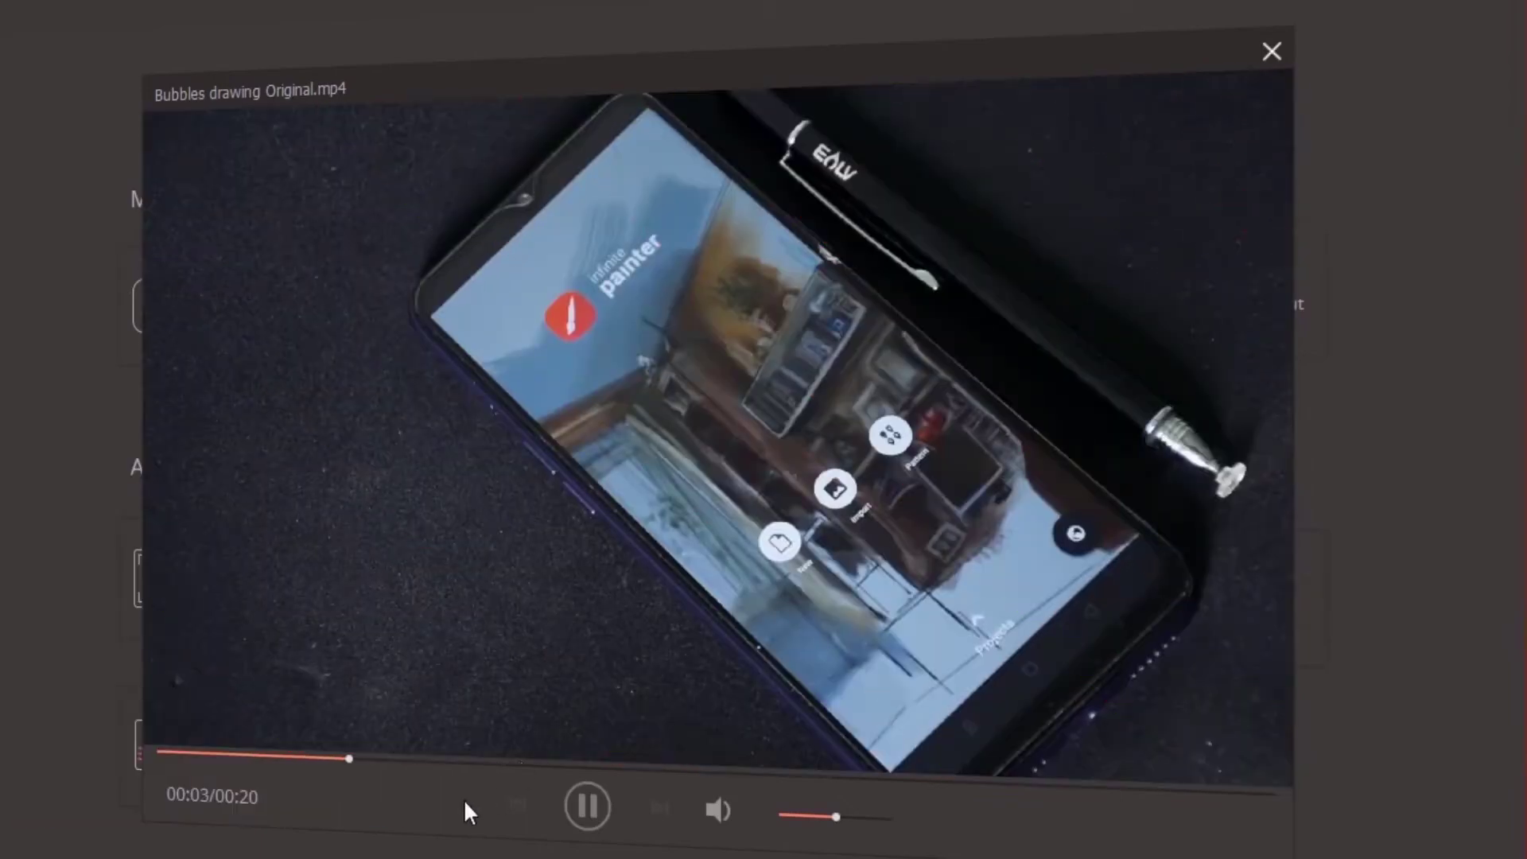
Step: Pause, resume and skip the preview to 00:12, then close the player
{"action": "key", "text": "space"}
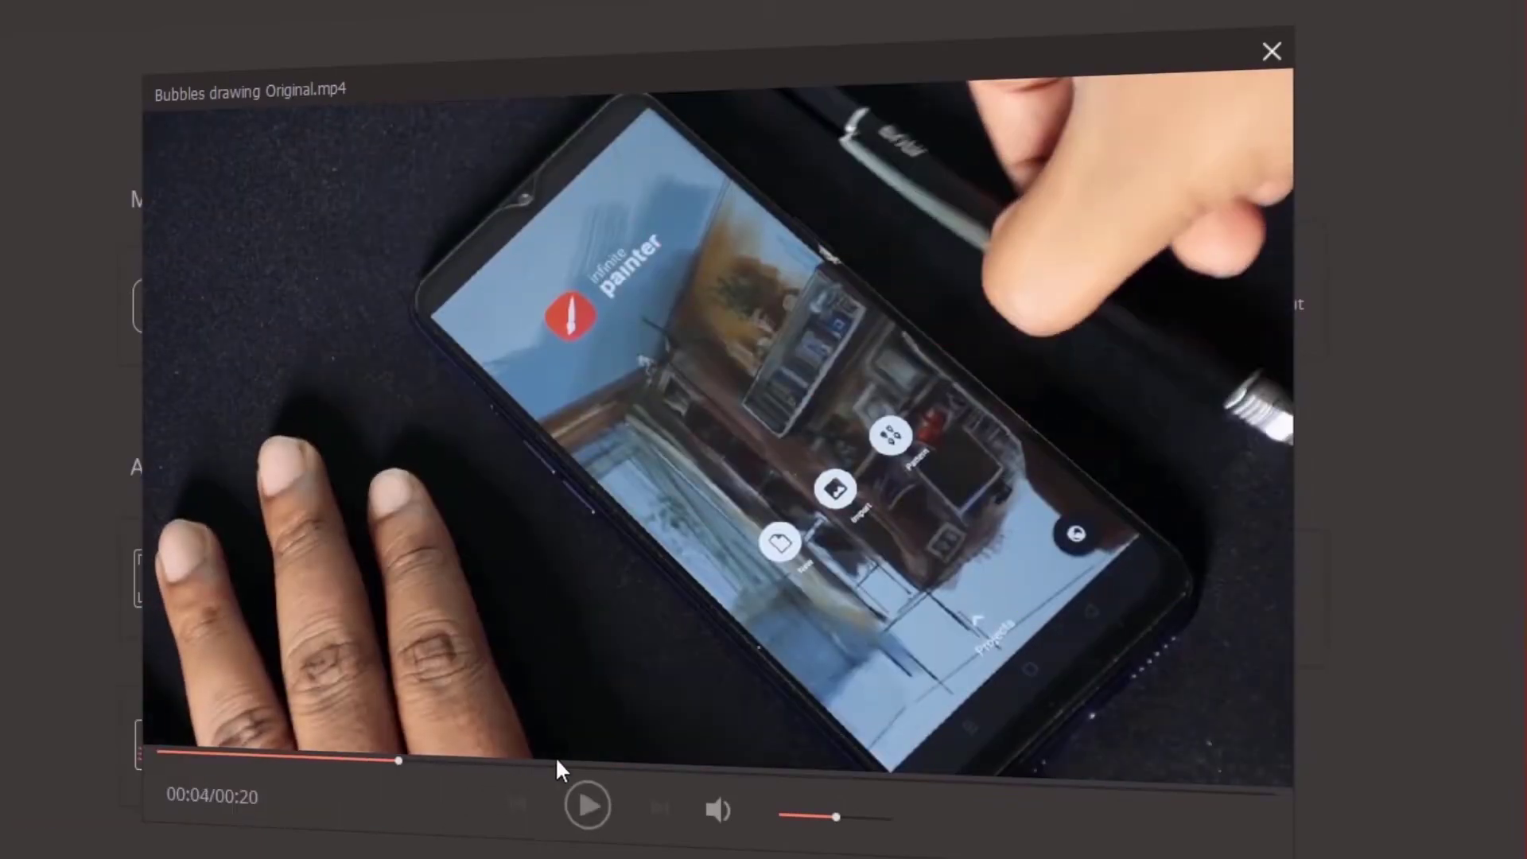
{"action": "left_click", "coordinate": [589, 805]}
{"action": "key", "text": "space"}
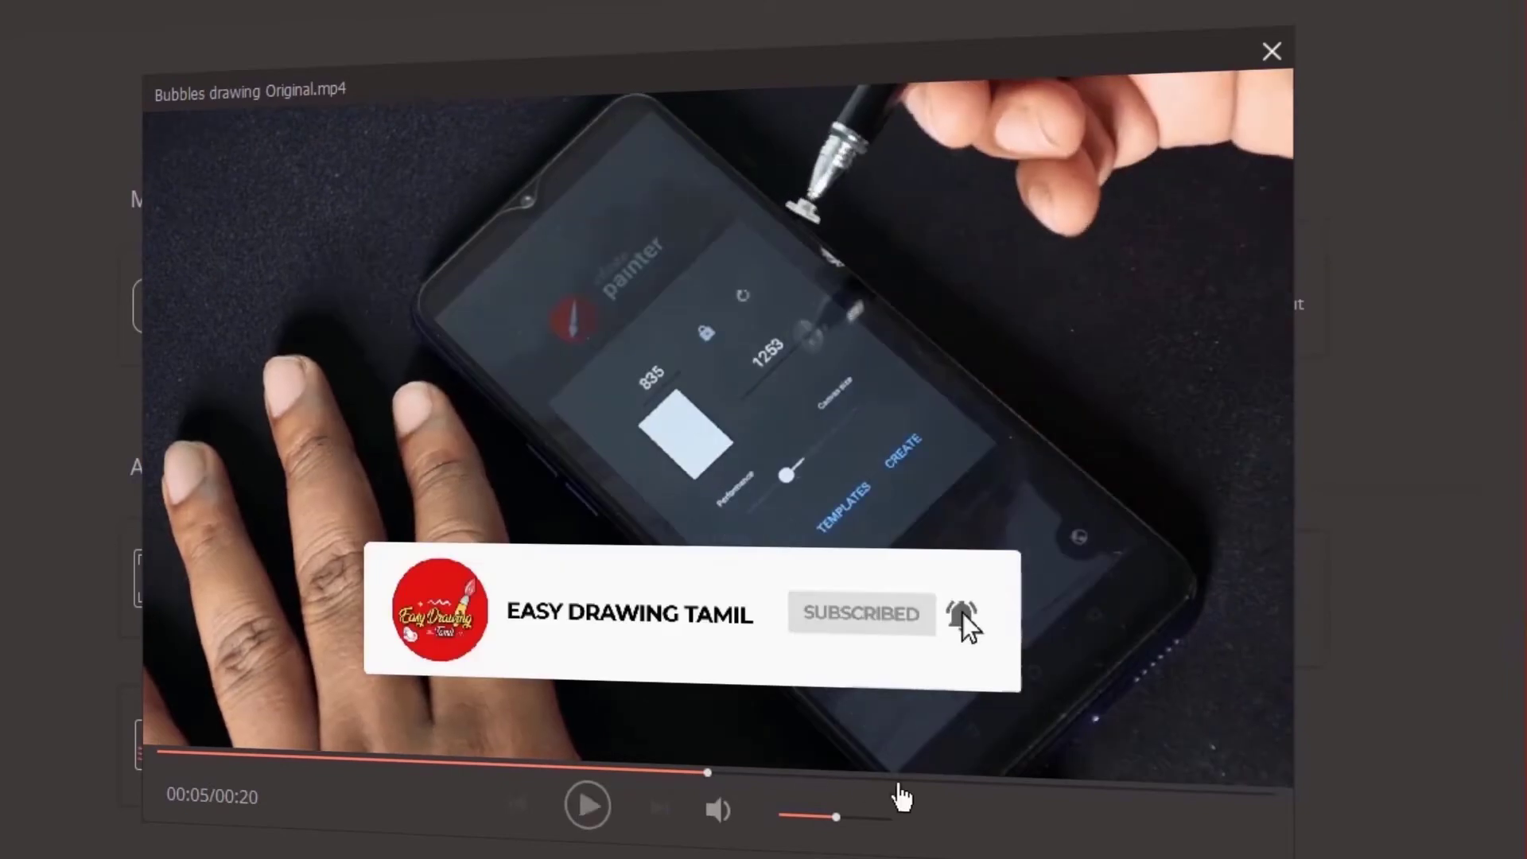
{"action": "left_click", "coordinate": [942, 769]}
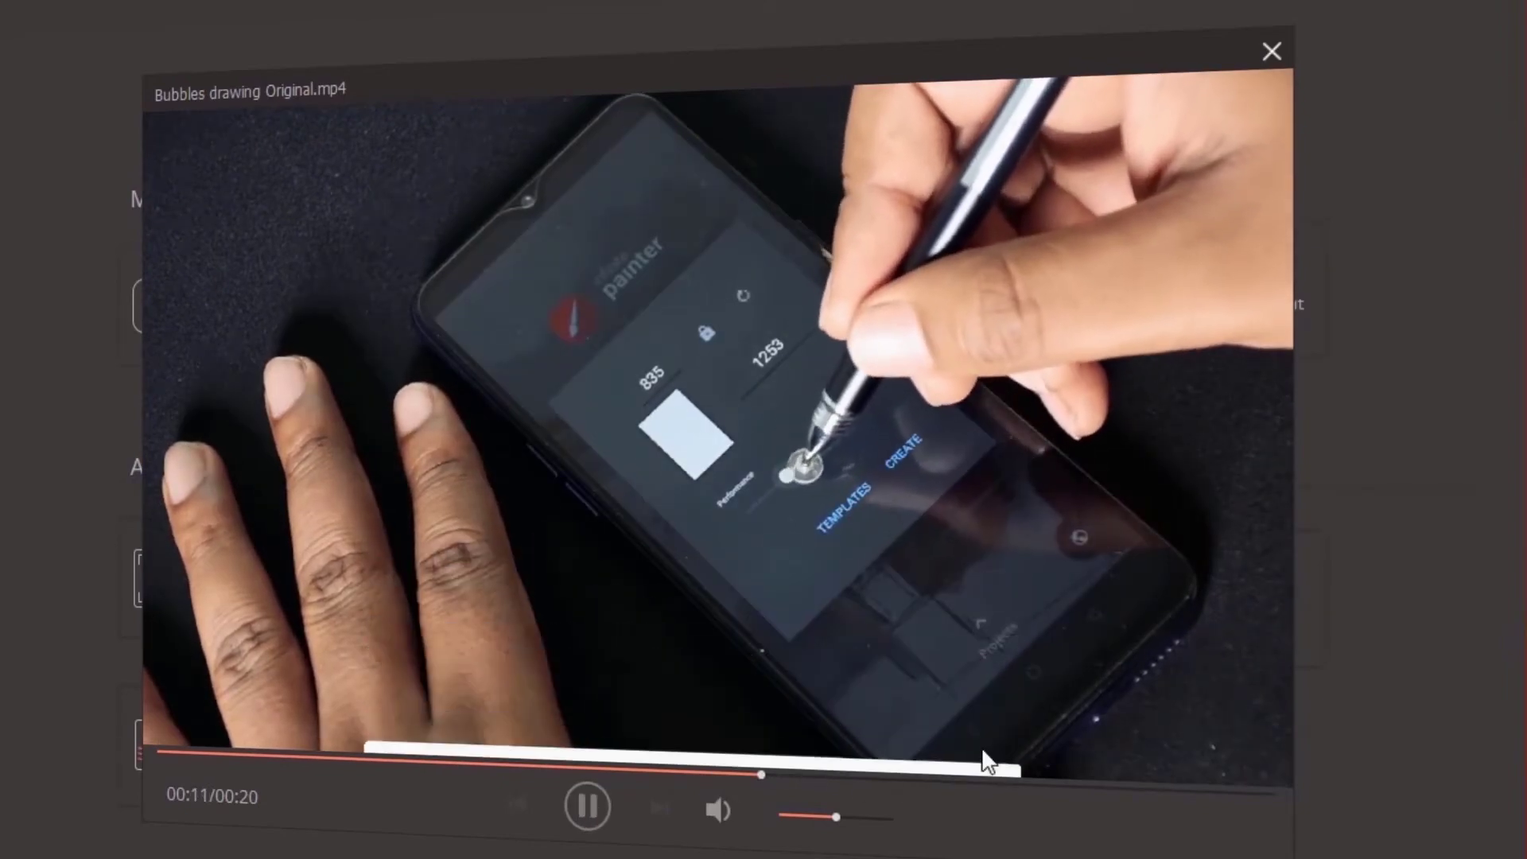
{"action": "left_click", "coordinate": [1270, 52]}
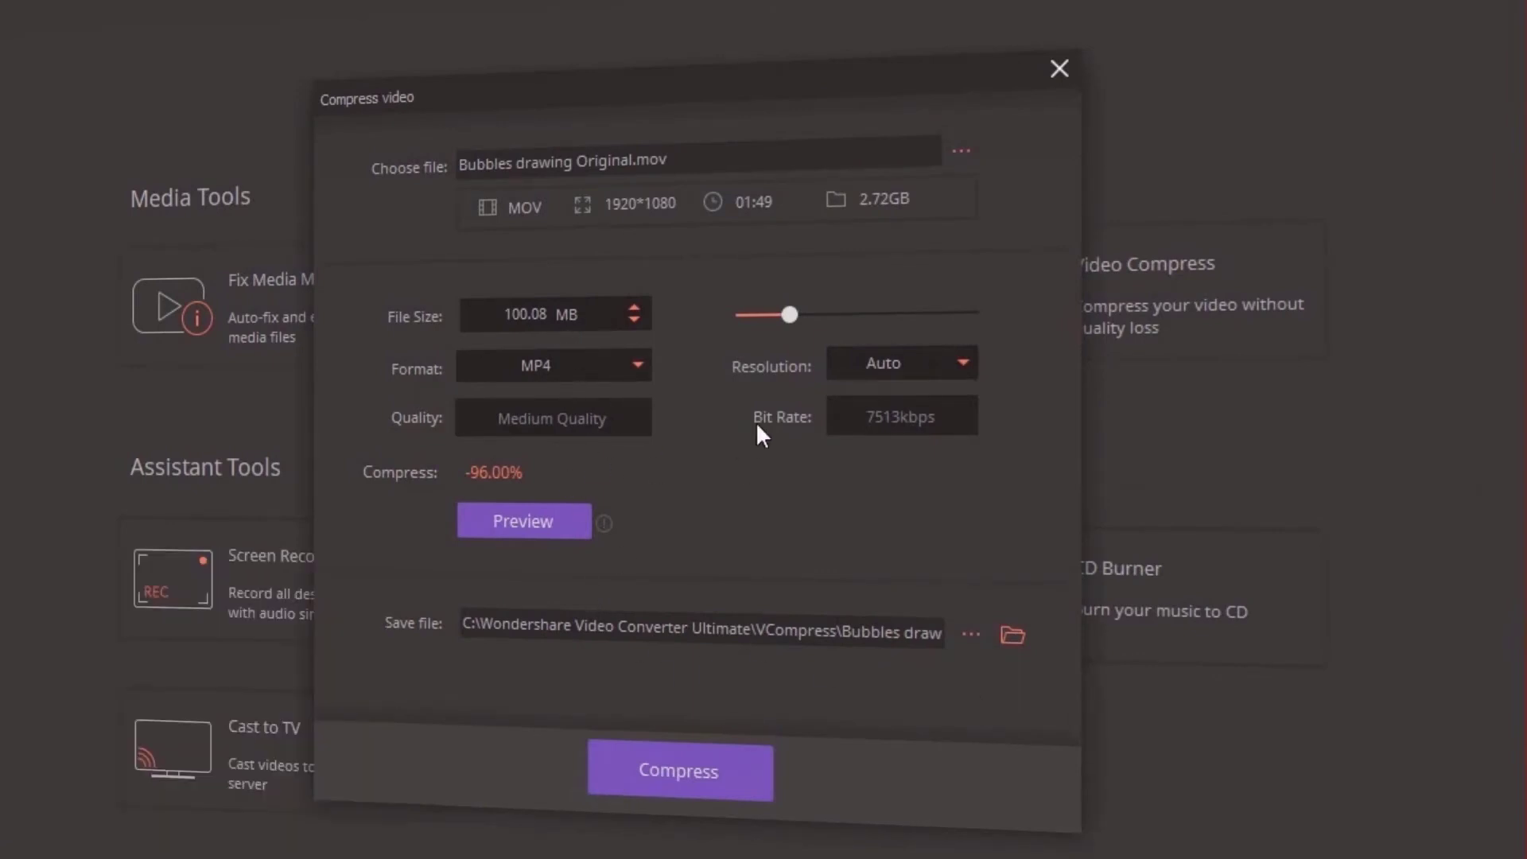
Step: Open the current VCompress output folder to see where the MP4 would save
{"action": "left_click", "coordinate": [1013, 634]}
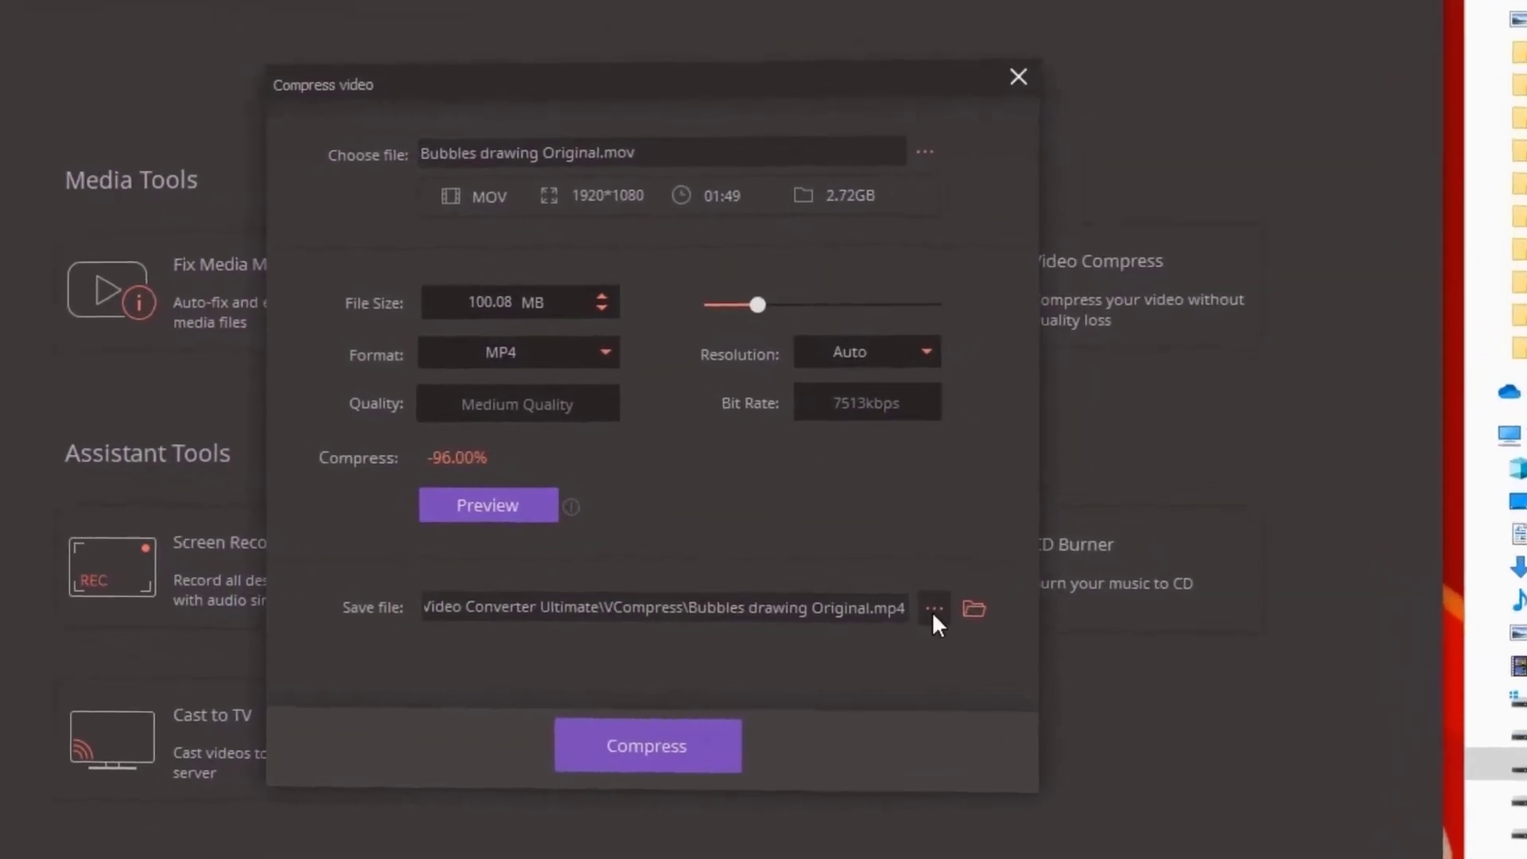
Step: Change the save folder to E:\video compress tutorial via Browse For Folder
{"action": "left_click", "coordinate": [915, 610]}
{"action": "scroll", "coordinate": [1073, 569], "scroll_direction": "down", "scroll_amount": 3}
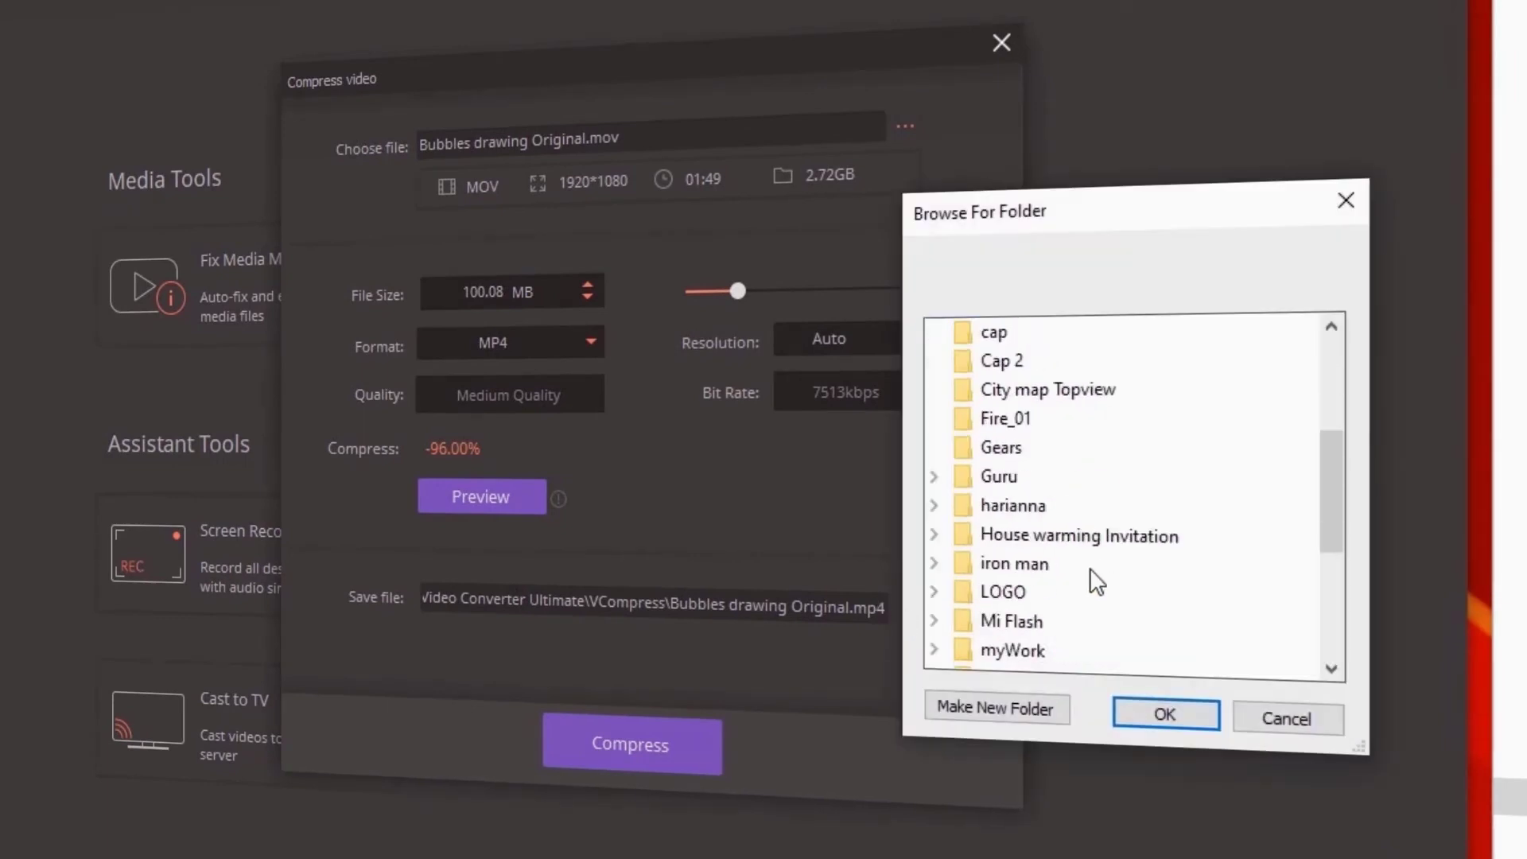
{"action": "scroll", "coordinate": [931, 446], "scroll_direction": "up", "scroll_amount": 3}
{"action": "left_click", "coordinate": [934, 447]}
{"action": "scroll", "coordinate": [992, 556], "scroll_direction": "down", "scroll_amount": 3}
{"action": "left_click", "coordinate": [964, 556]}
{"action": "scroll", "coordinate": [1124, 477], "scroll_direction": "down", "scroll_amount": 10}
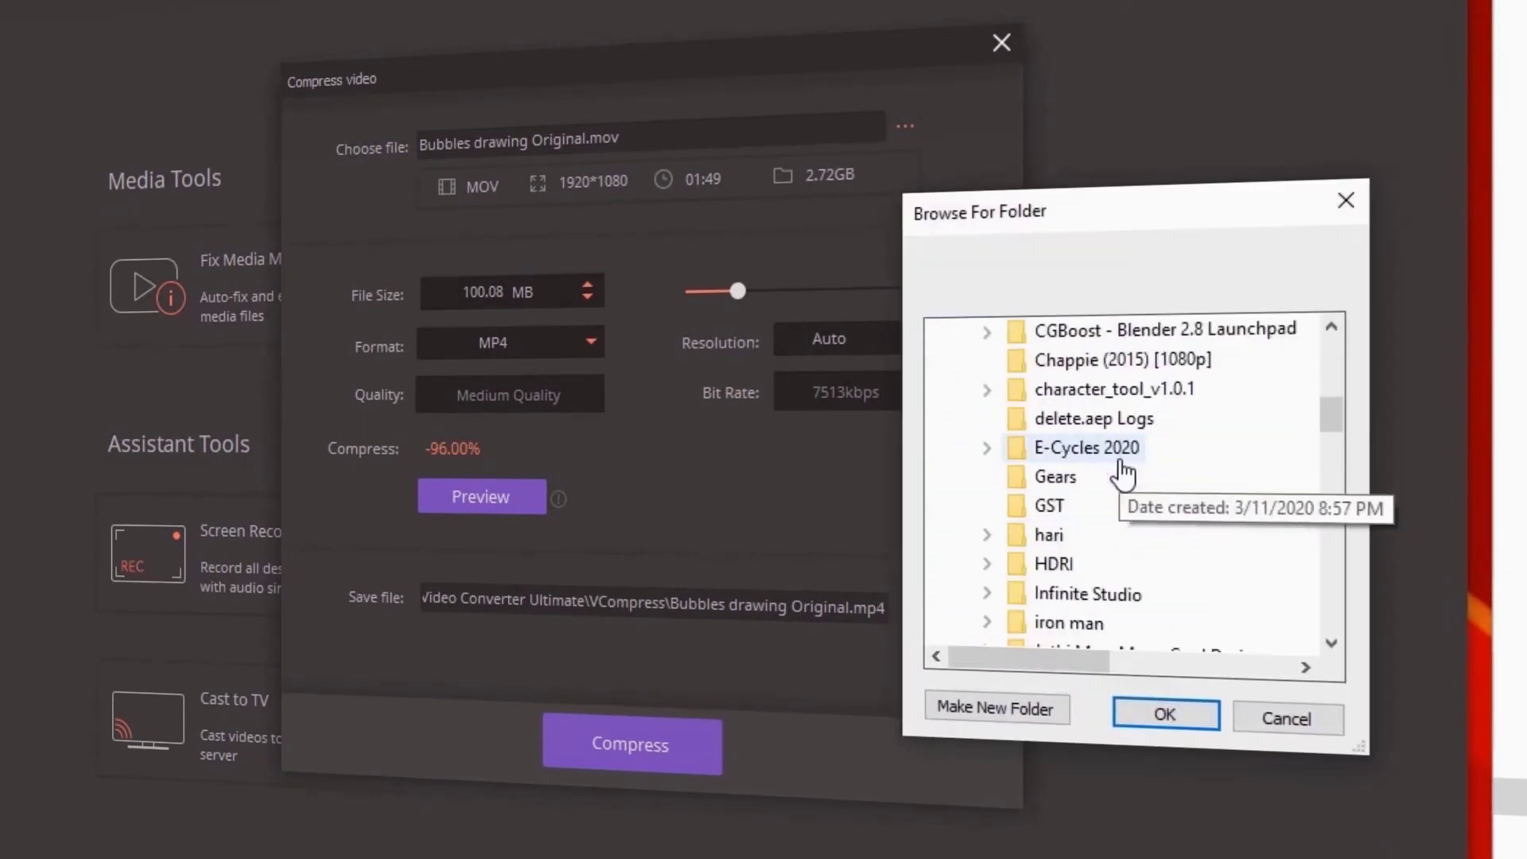
{"action": "left_click", "coordinate": [1138, 478]}
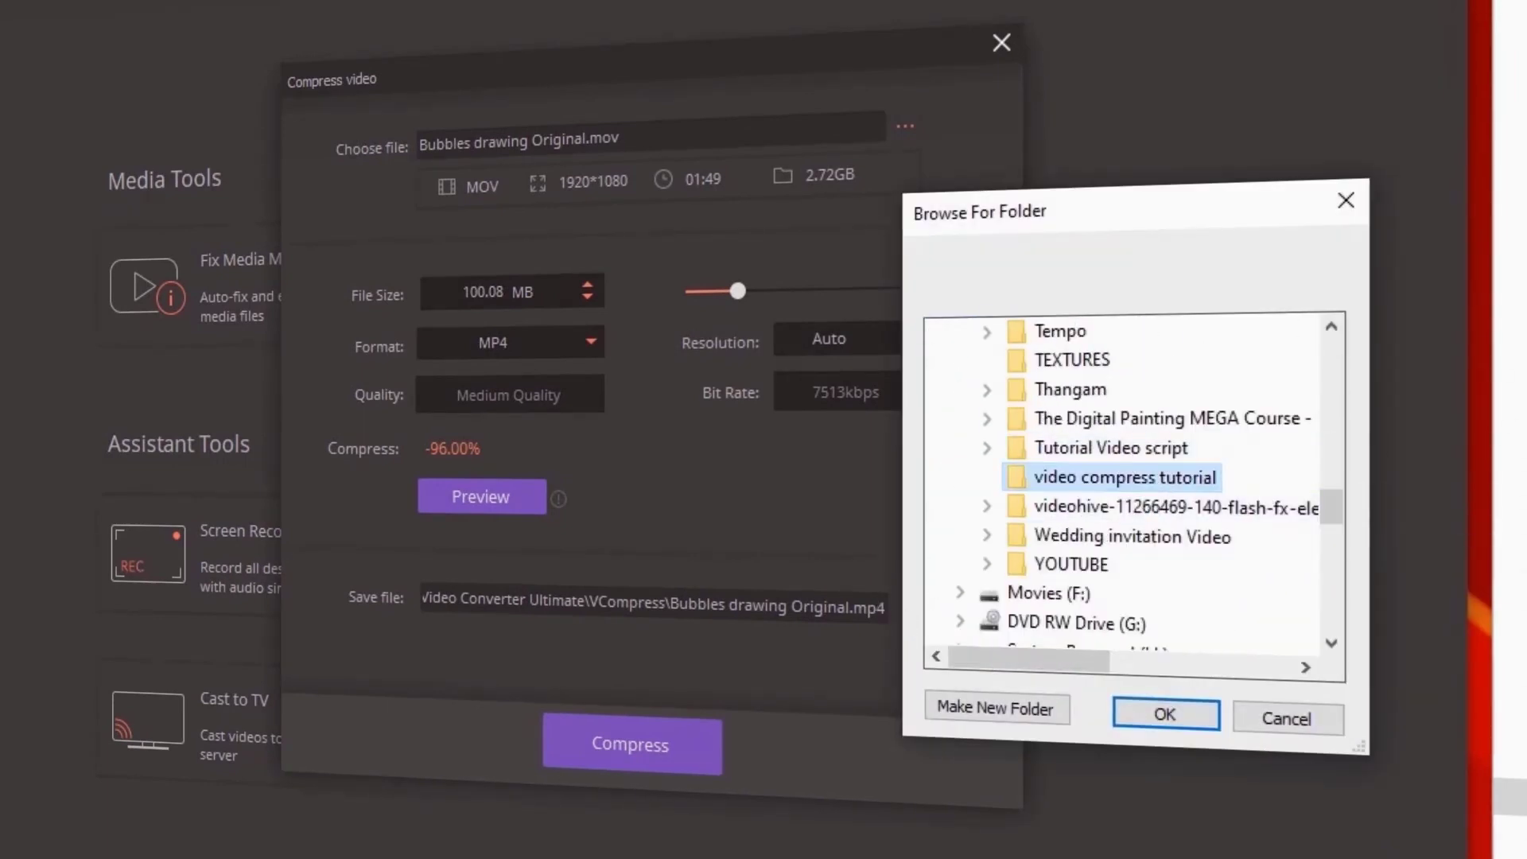
{"action": "left_click", "coordinate": [1196, 713]}
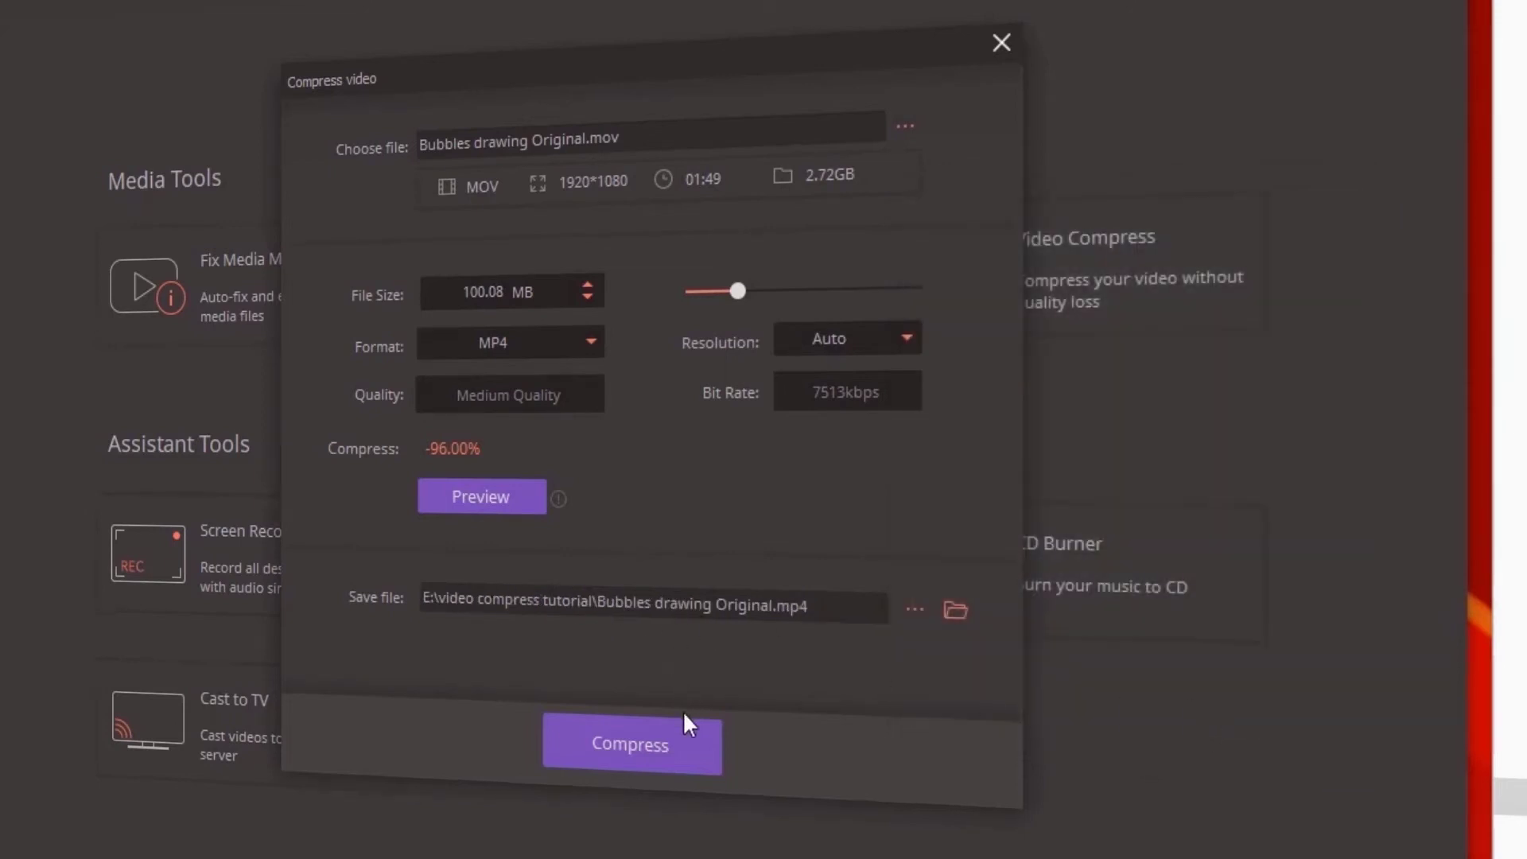
Step: Compress the MOV into the ~100 MB MP4 and acknowledge the success message
{"action": "left_click", "coordinate": [634, 764]}
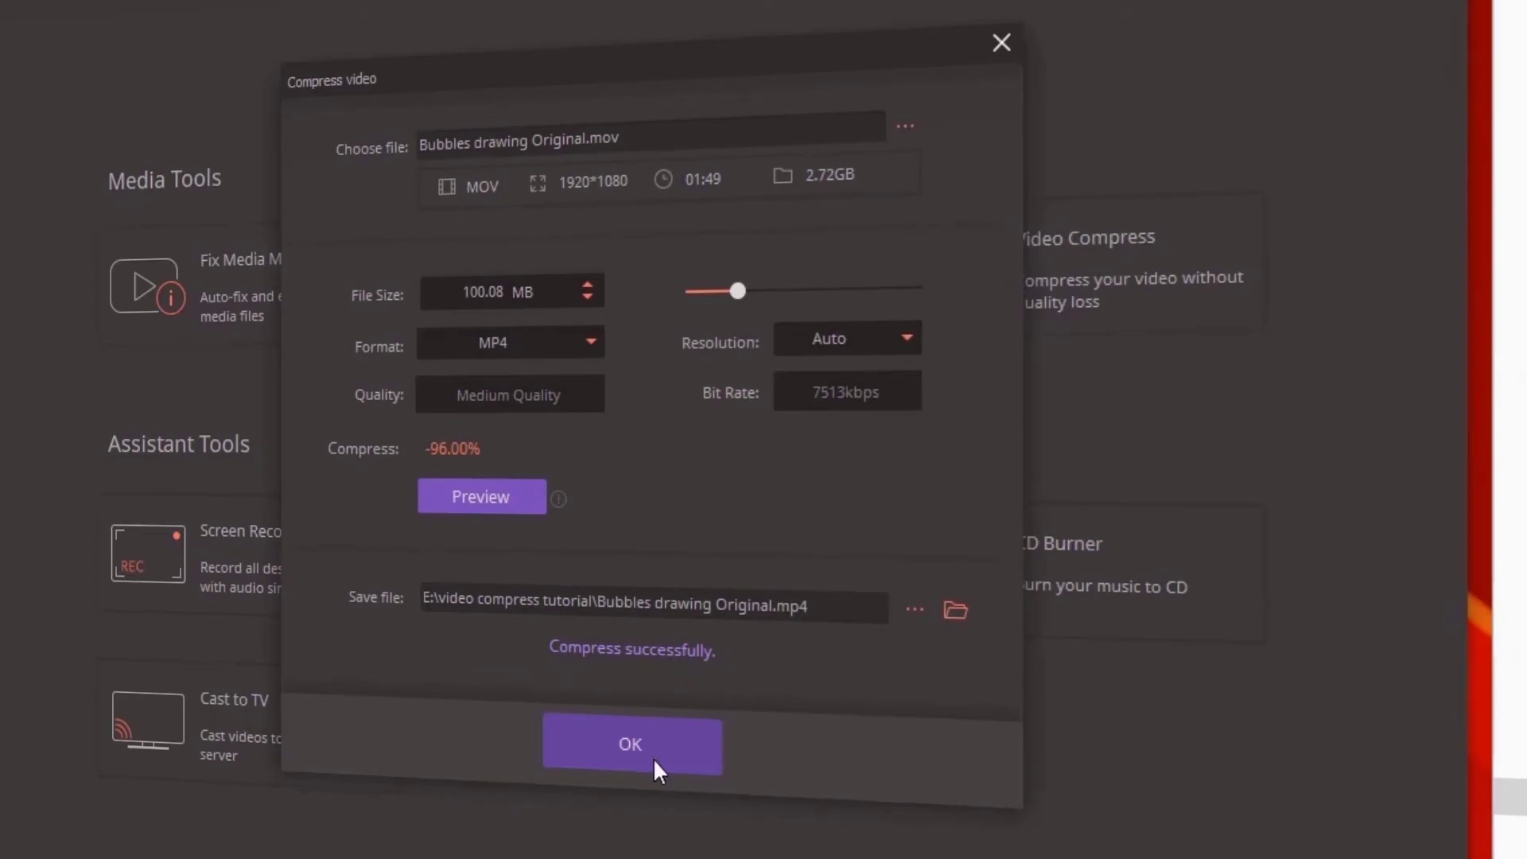
{"action": "left_click", "coordinate": [629, 743]}
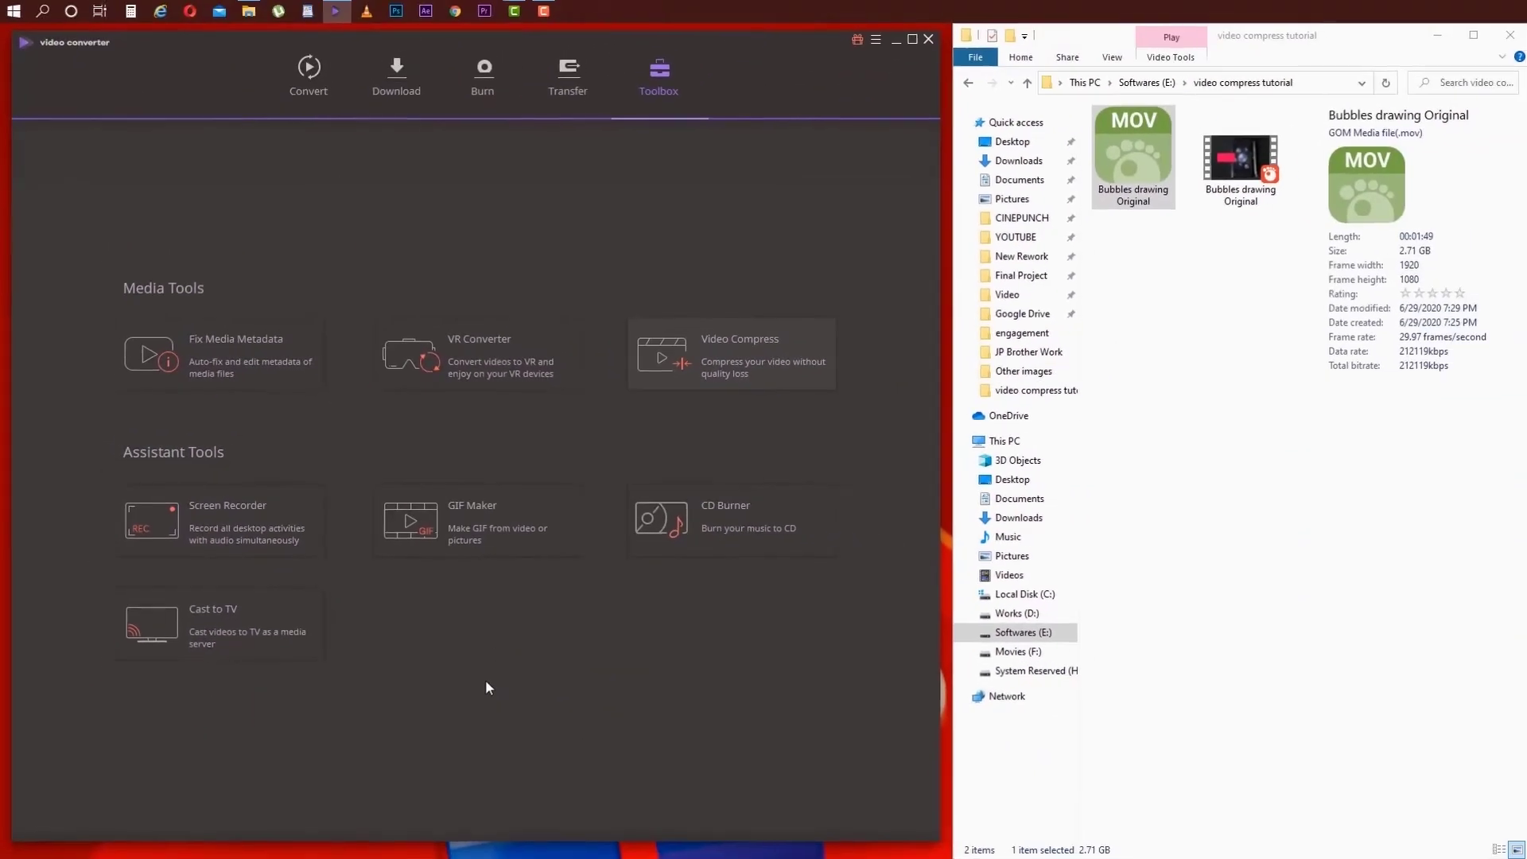
Step: Check the file details in Explorer: the compressed MP4 is 98.6 MB, the original MOV 2.71 GB
{"action": "left_click", "coordinate": [894, 41]}
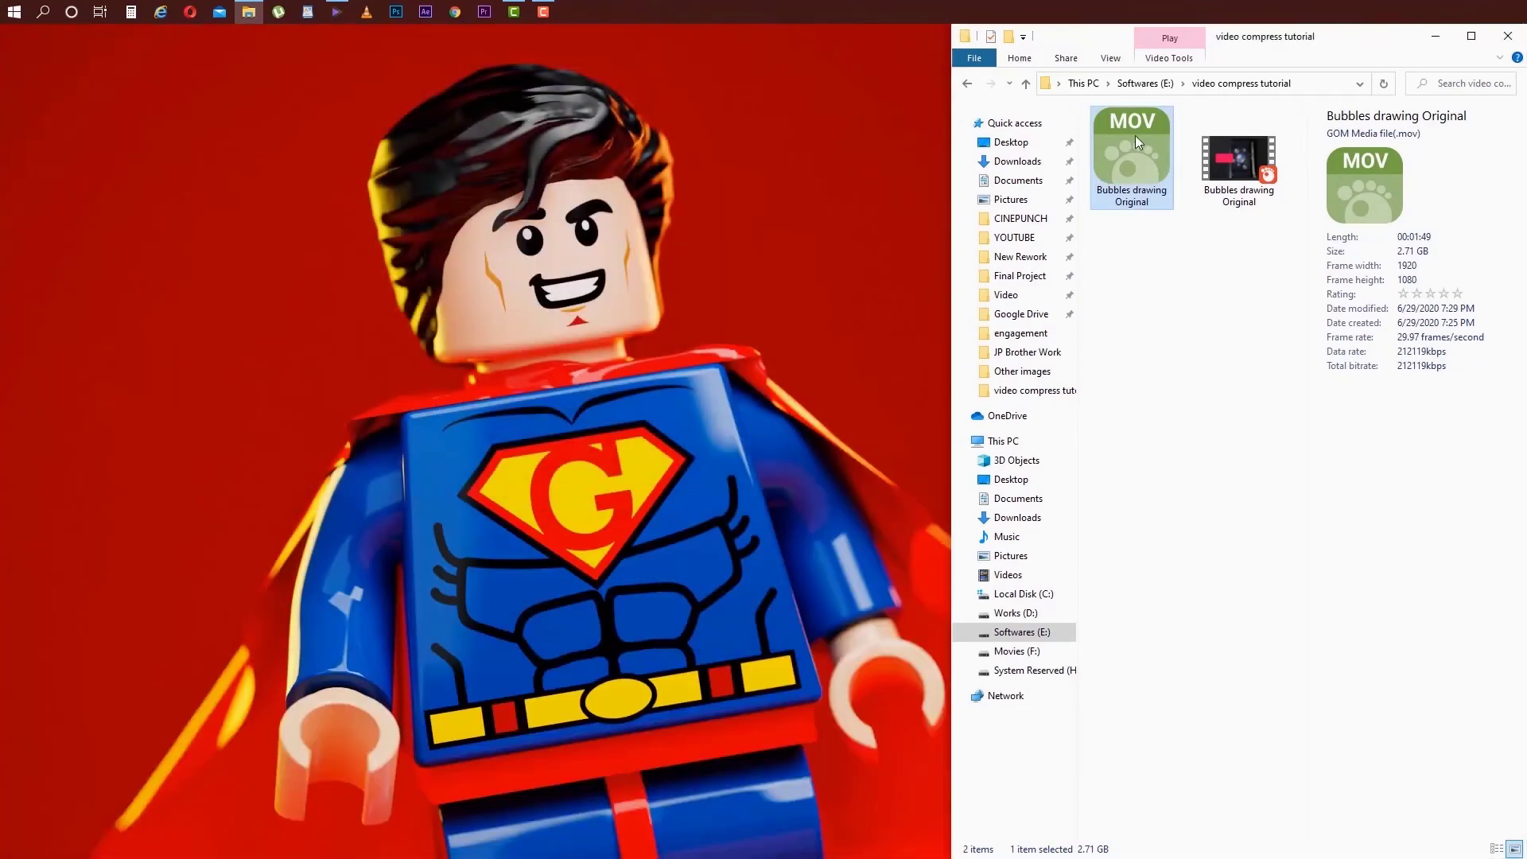
{"action": "left_click_drag", "start_coordinate": [1356, 32], "coordinate": [1039, 137]}
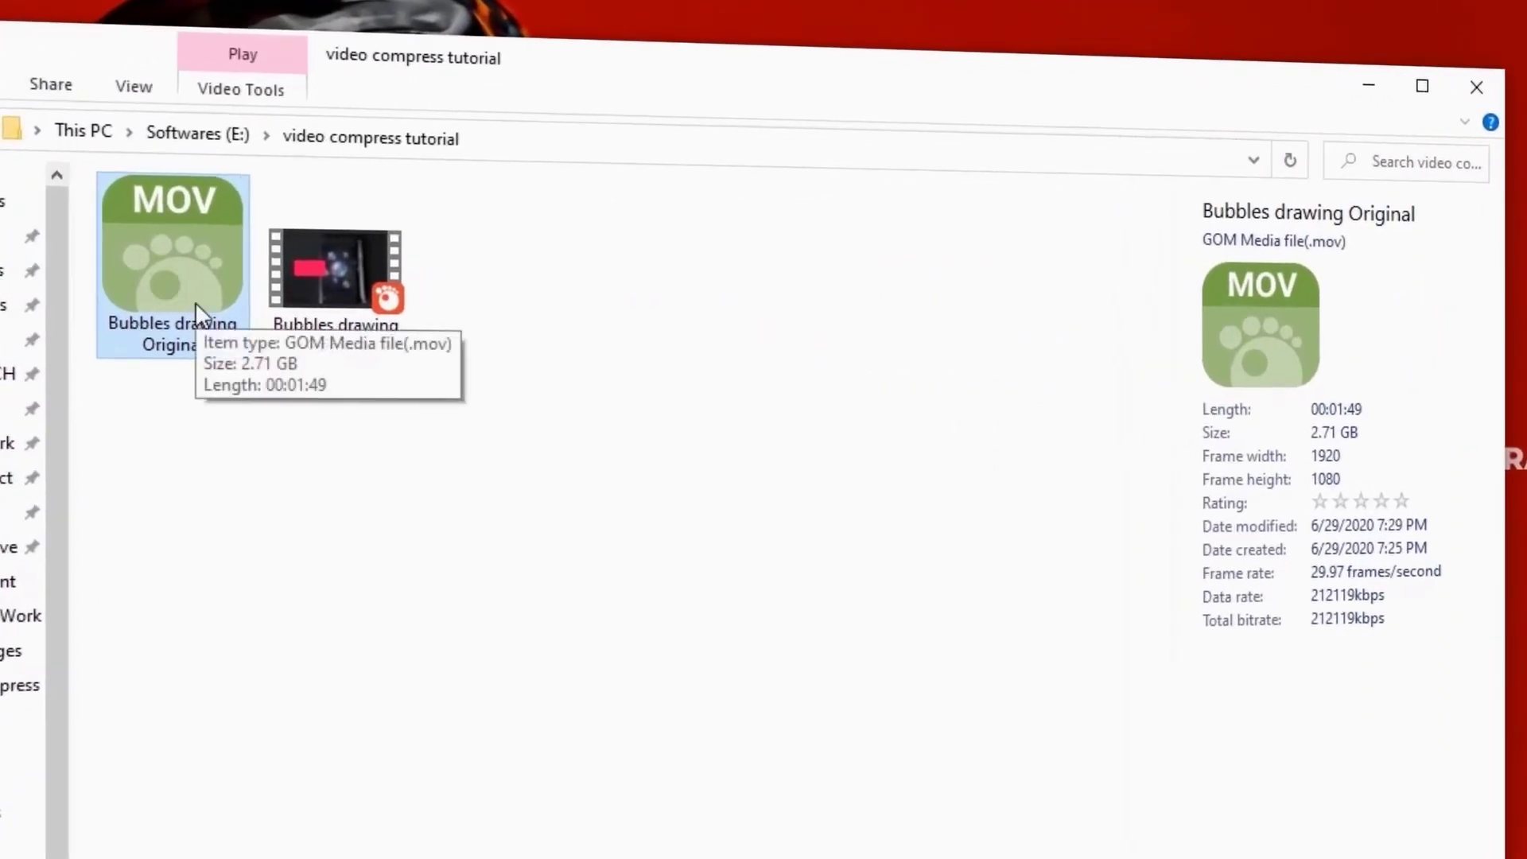
{"action": "left_click", "coordinate": [355, 318]}
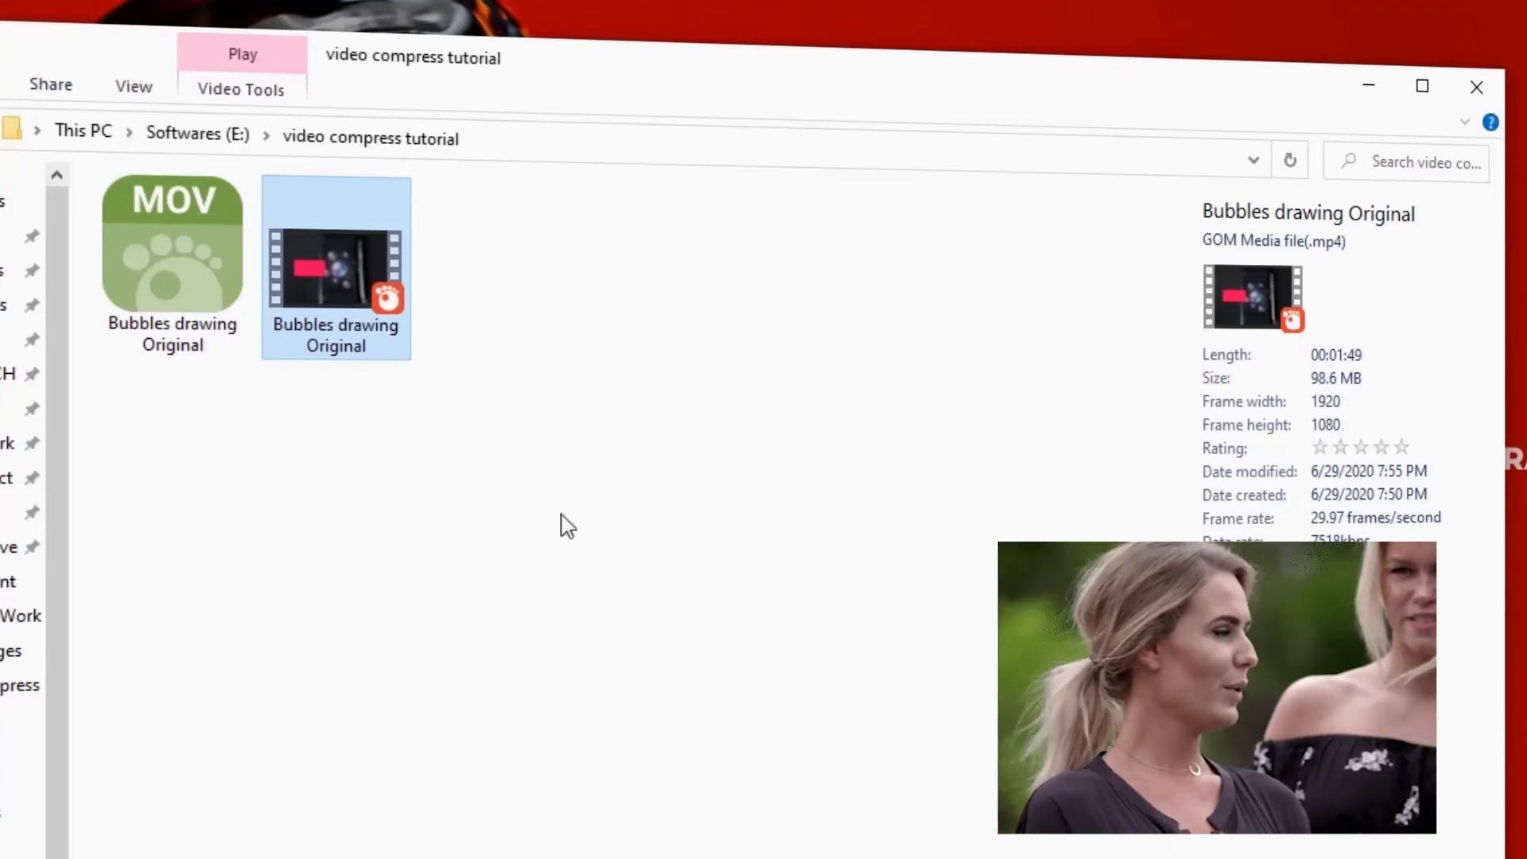
{"action": "left_click", "coordinate": [564, 523]}
{"action": "left_click", "coordinate": [172, 262]}
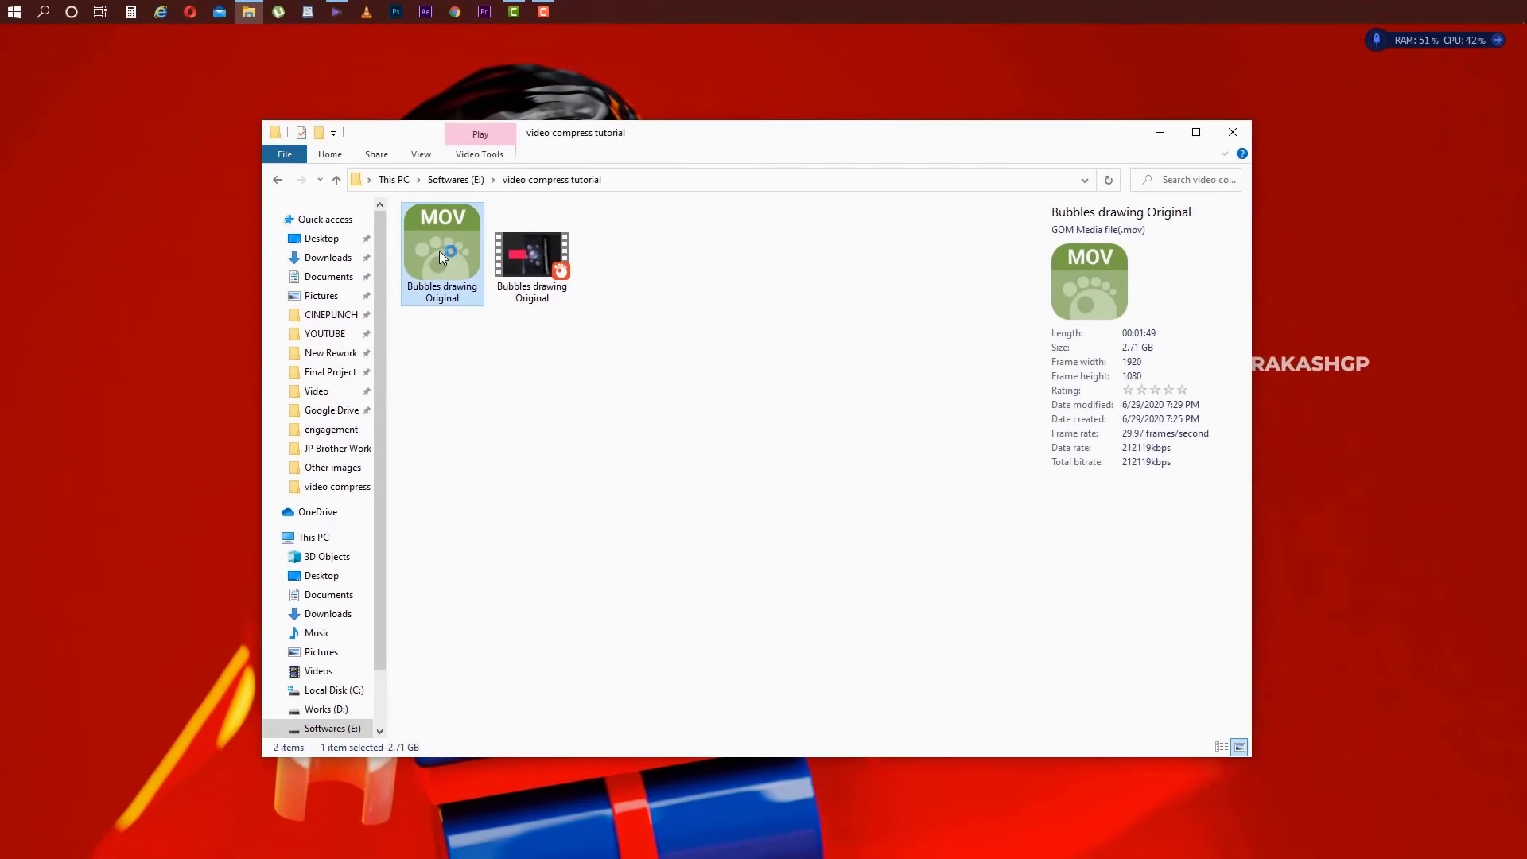
Step: Open the original MOV in GOM Player at 50% size and the compressed MP4 in KMPlayer 64X
{"action": "double_click", "coordinate": [440, 251]}
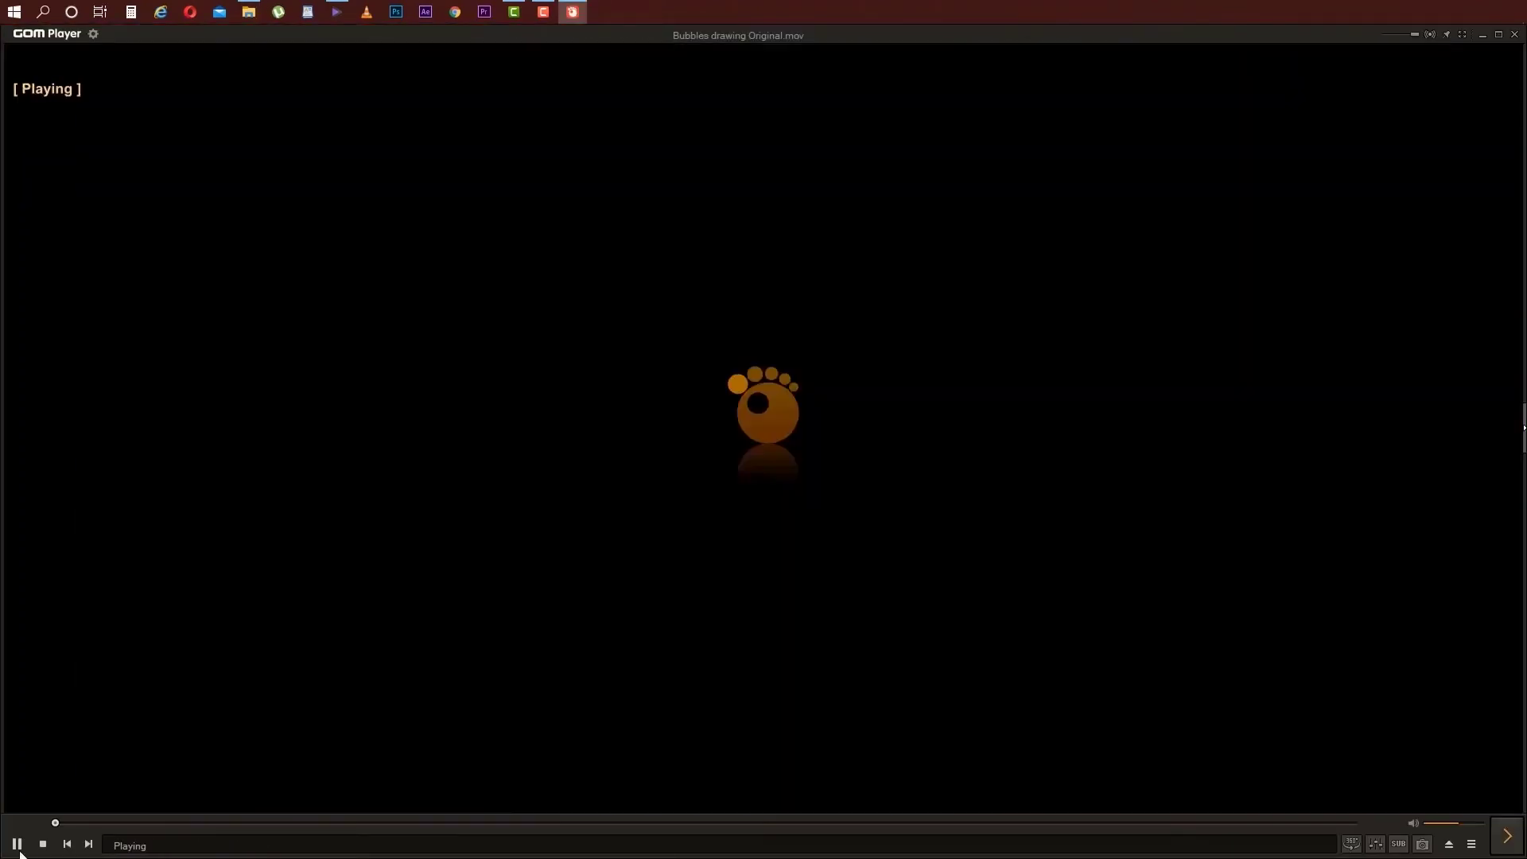
{"action": "key", "text": "1"}
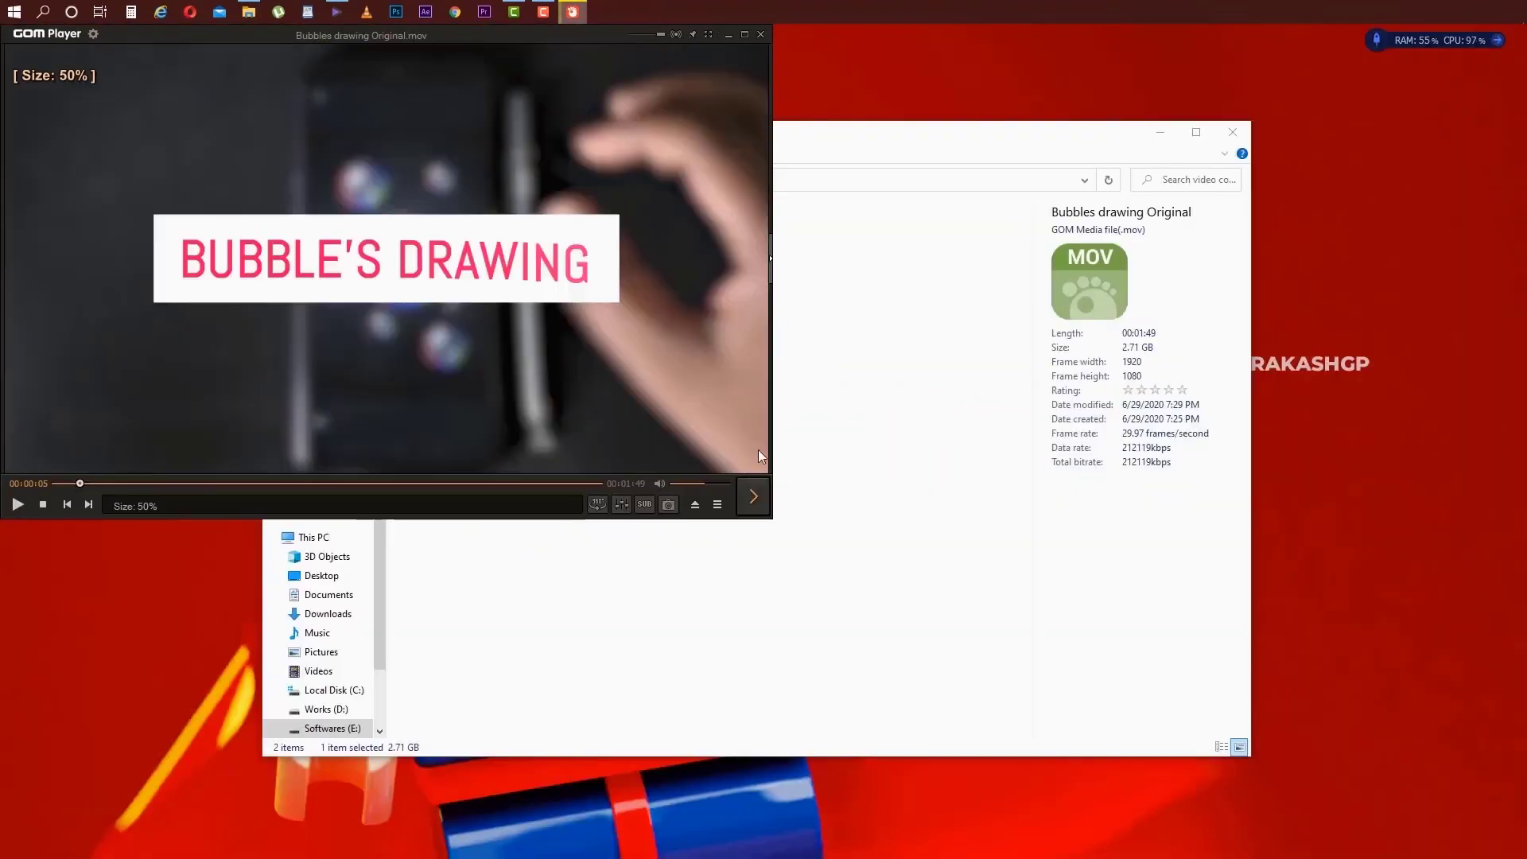
{"action": "left_click", "coordinate": [556, 261]}
{"action": "right_click", "coordinate": [556, 261]}
{"action": "mouse_move", "coordinate": [641, 528]}
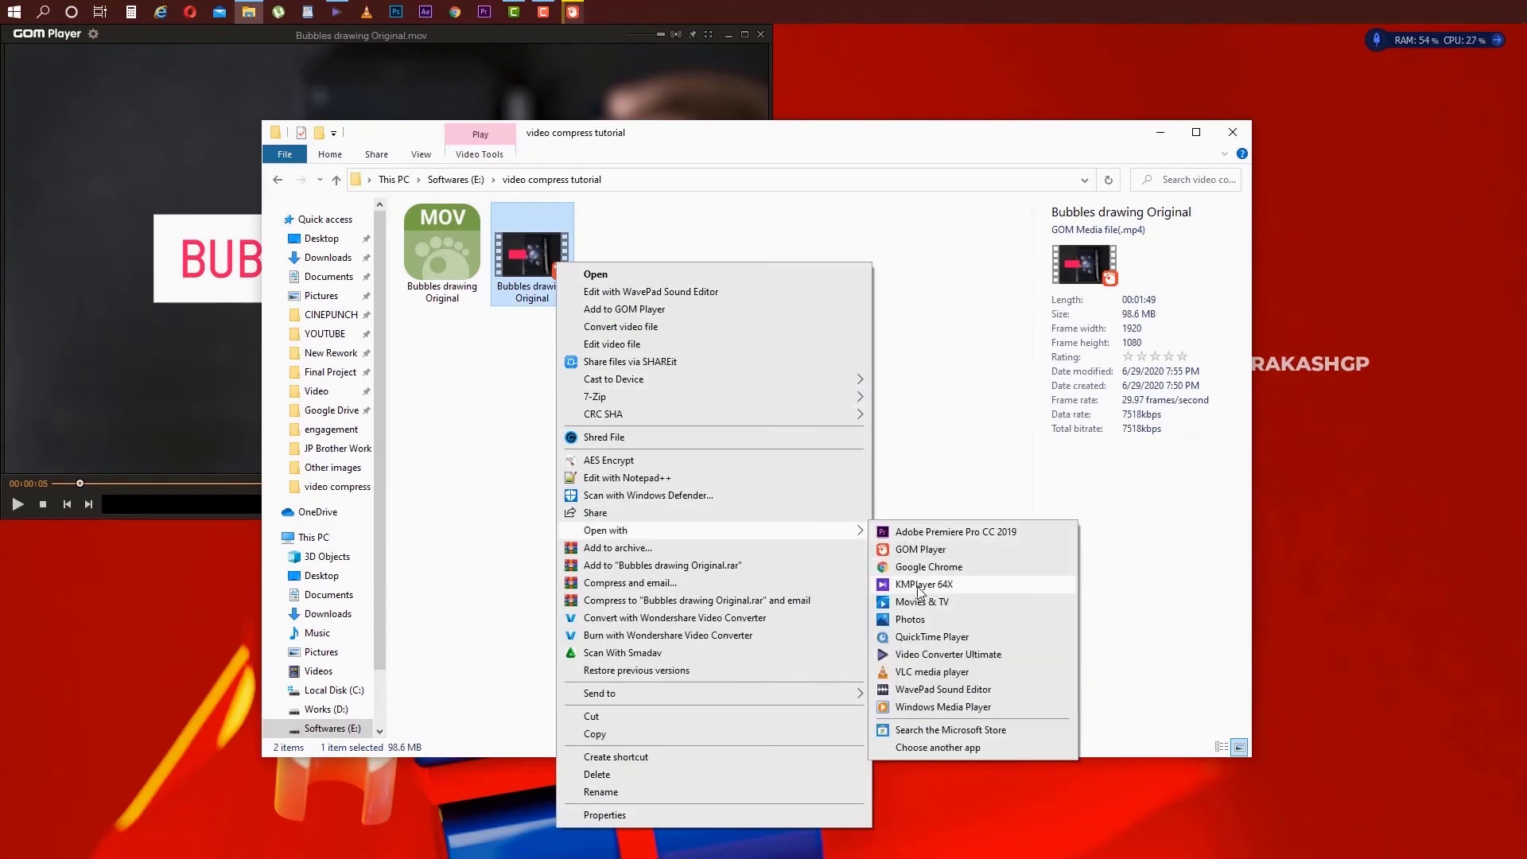
{"action": "left_click", "coordinate": [919, 587]}
Step: Arrange KMPlayer beside GOM Player at matching size and start both videos playing
{"action": "left_click", "coordinate": [1157, 143]}
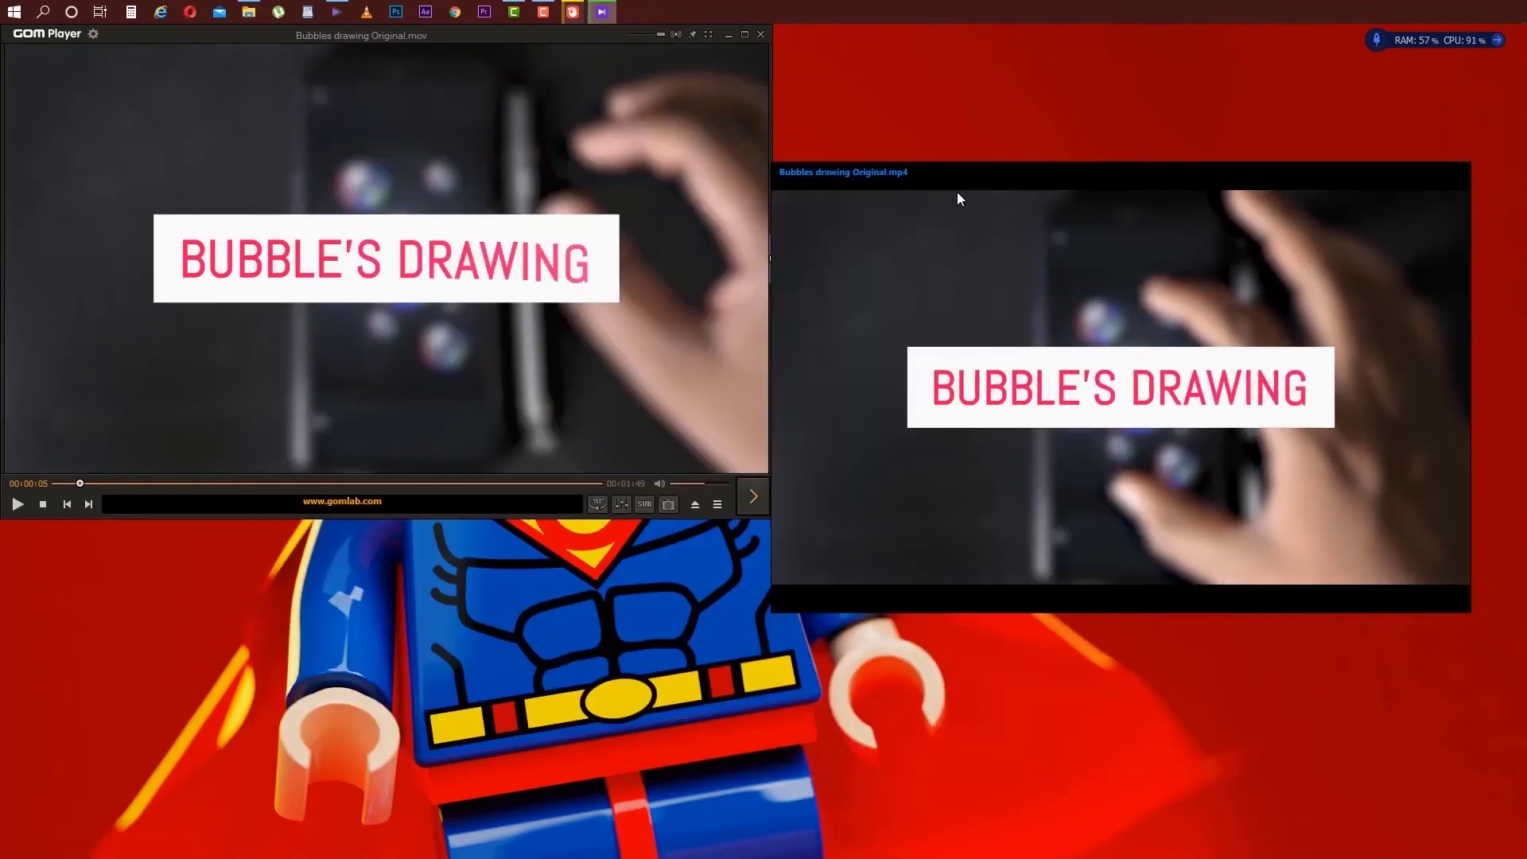
{"action": "left_click_drag", "start_coordinate": [957, 194], "coordinate": [958, 64]}
{"action": "left_click_drag", "start_coordinate": [1466, 484], "coordinate": [1497, 519]}
{"action": "left_click", "coordinate": [413, 355]}
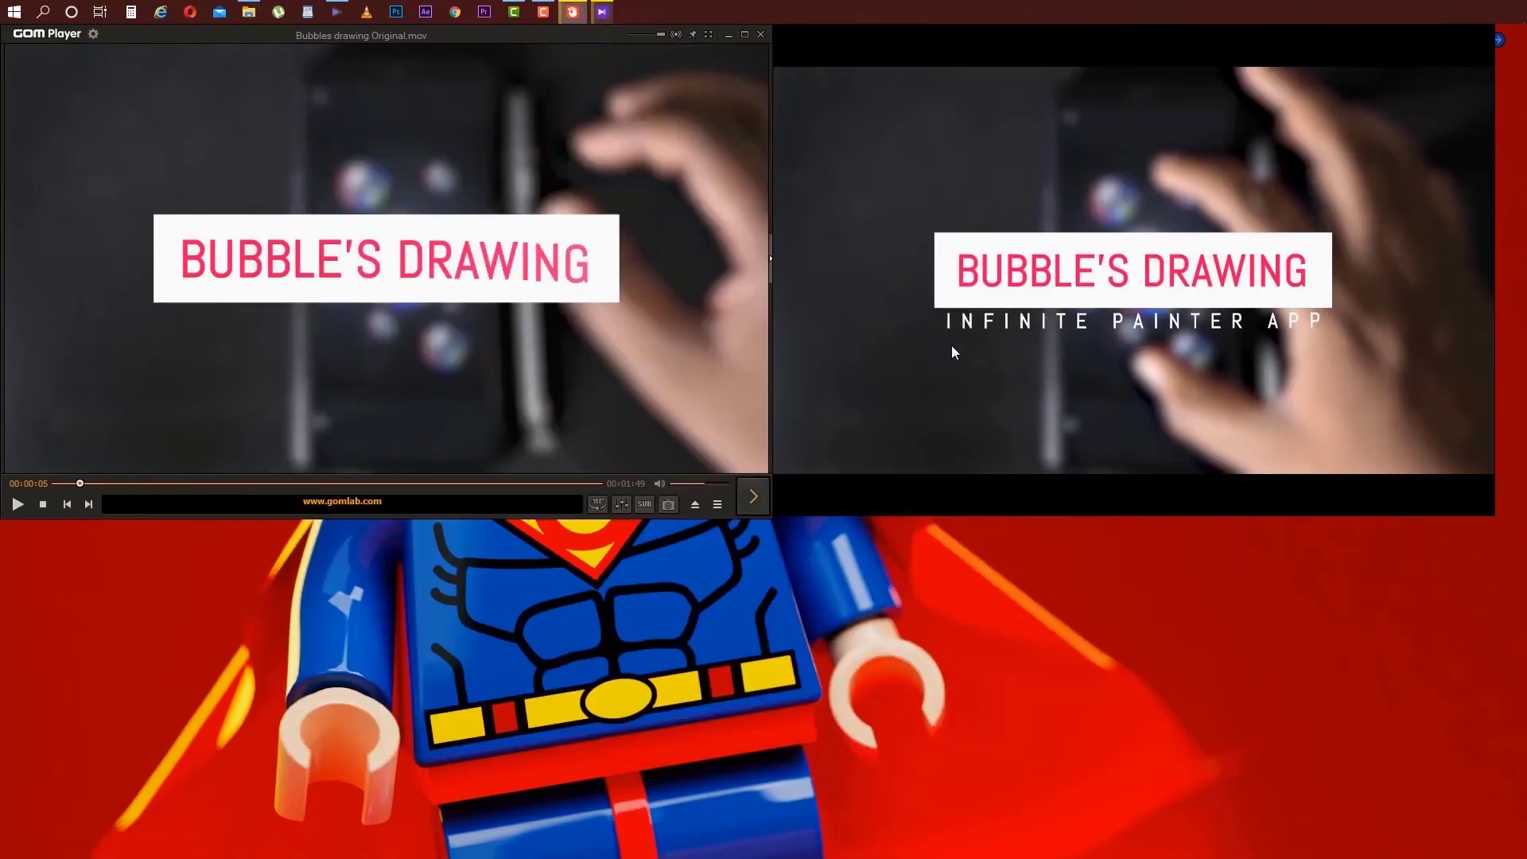
{"action": "key", "text": "space"}
{"action": "left_click", "coordinate": [1032, 339]}
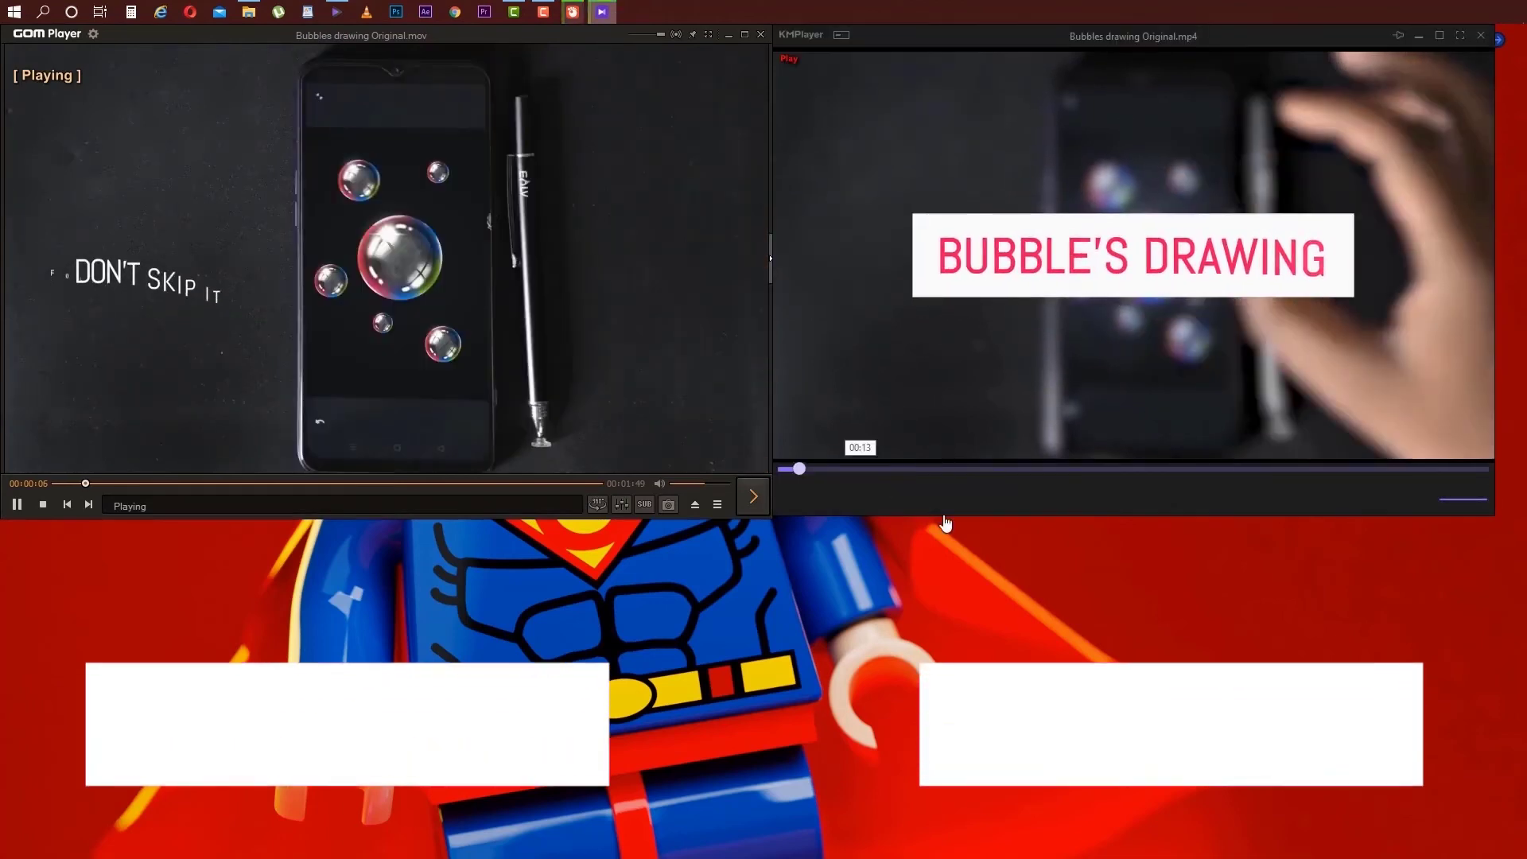